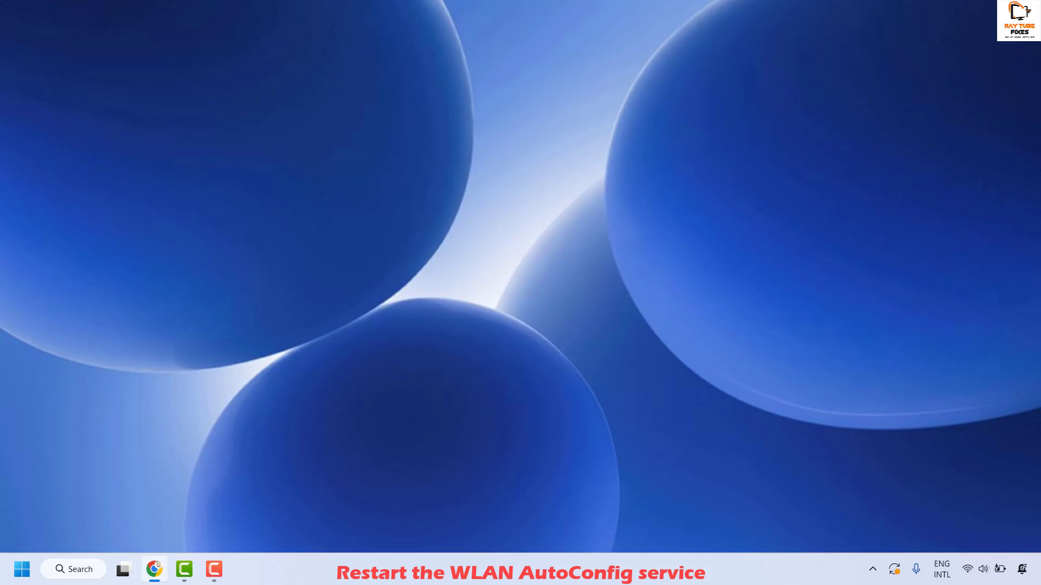
Launch Control Panel by running 'control' from the Run dialog
right_click(18, 570)
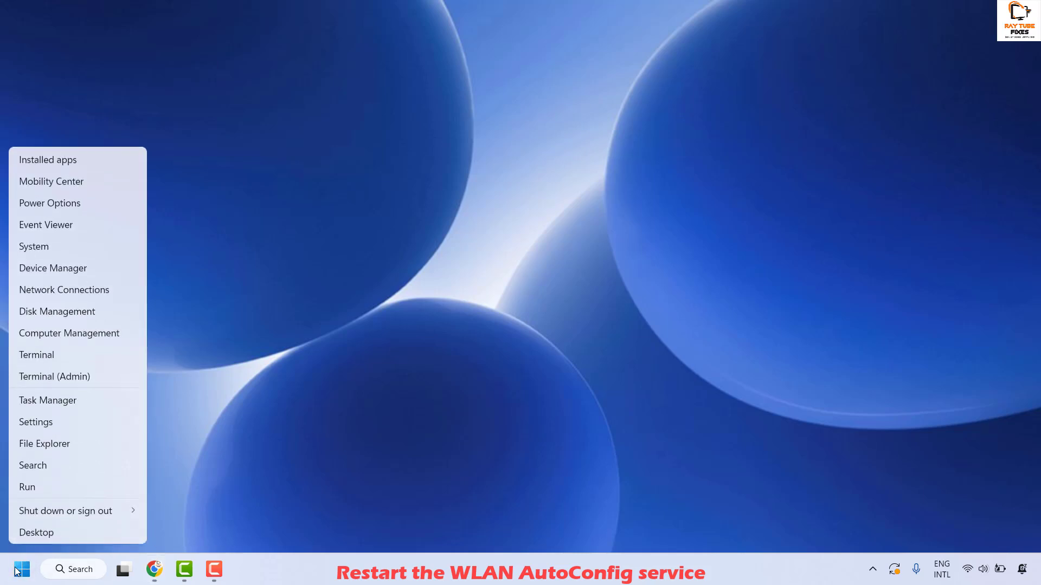
click(35, 486)
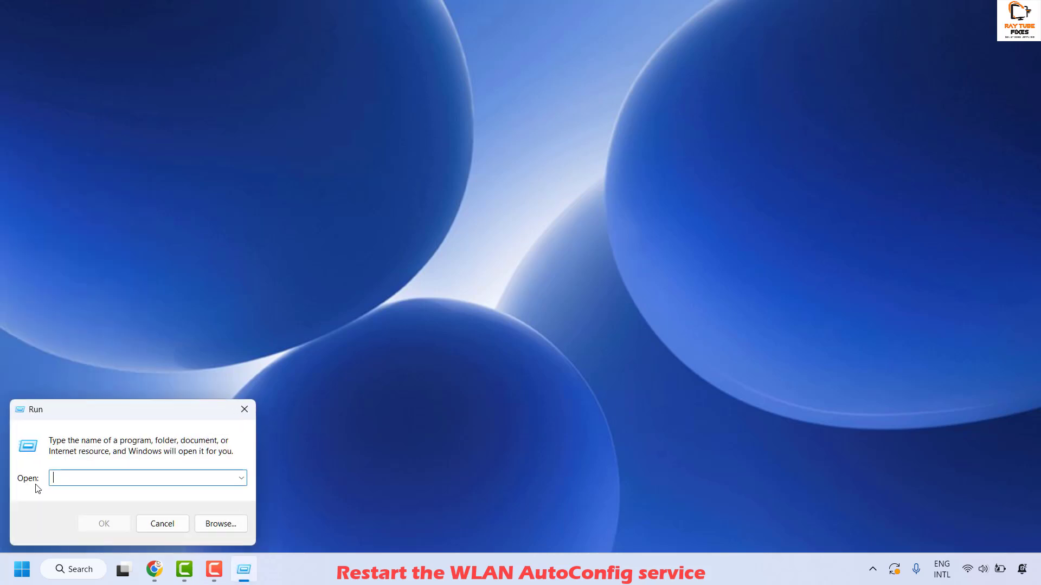
text(contro)
key(Return)
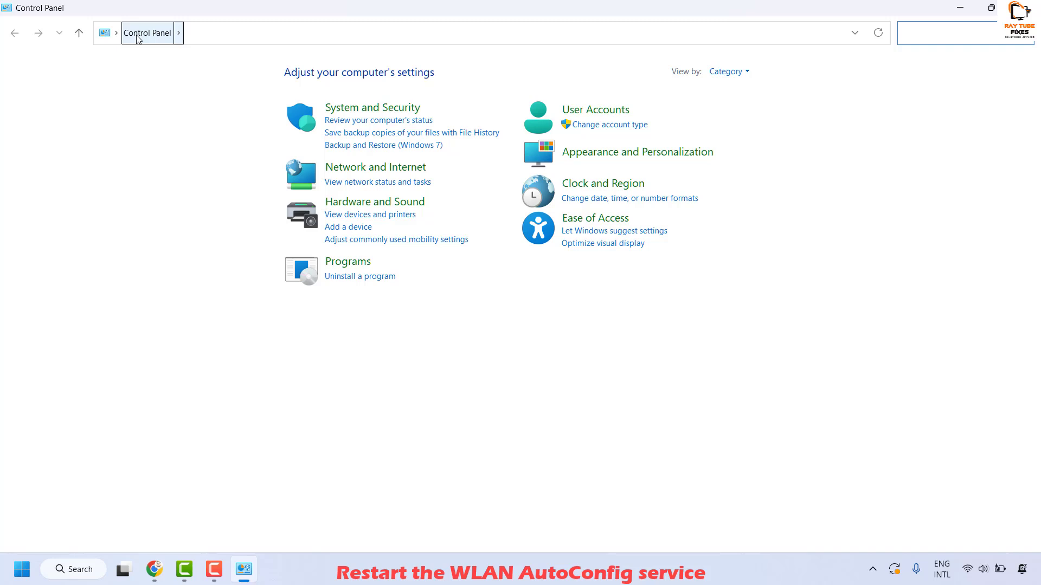
Go to Network and Internet > Network and Sharing Center, keeping the current view
click(747, 75)
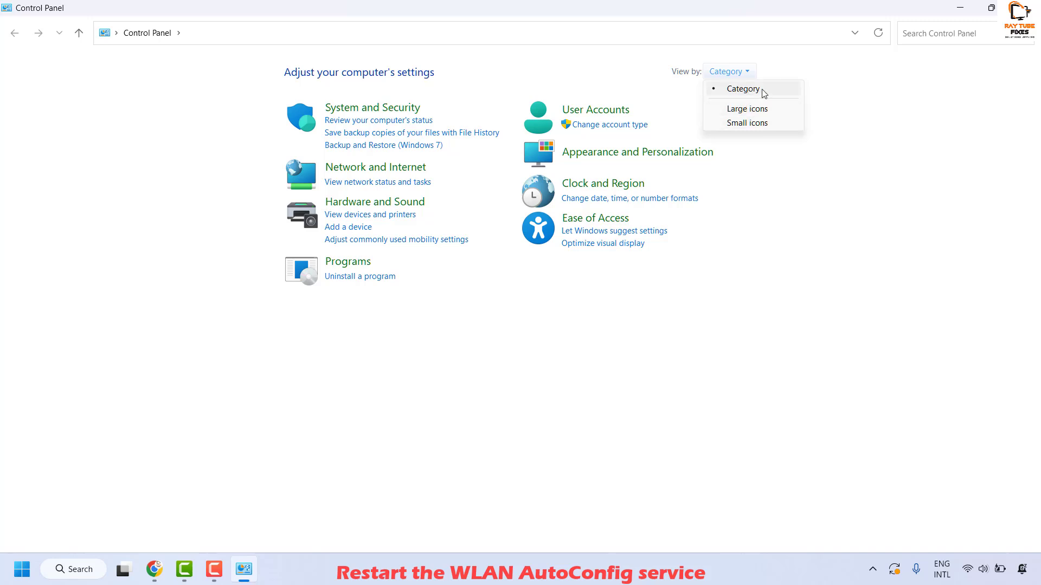
click(791, 232)
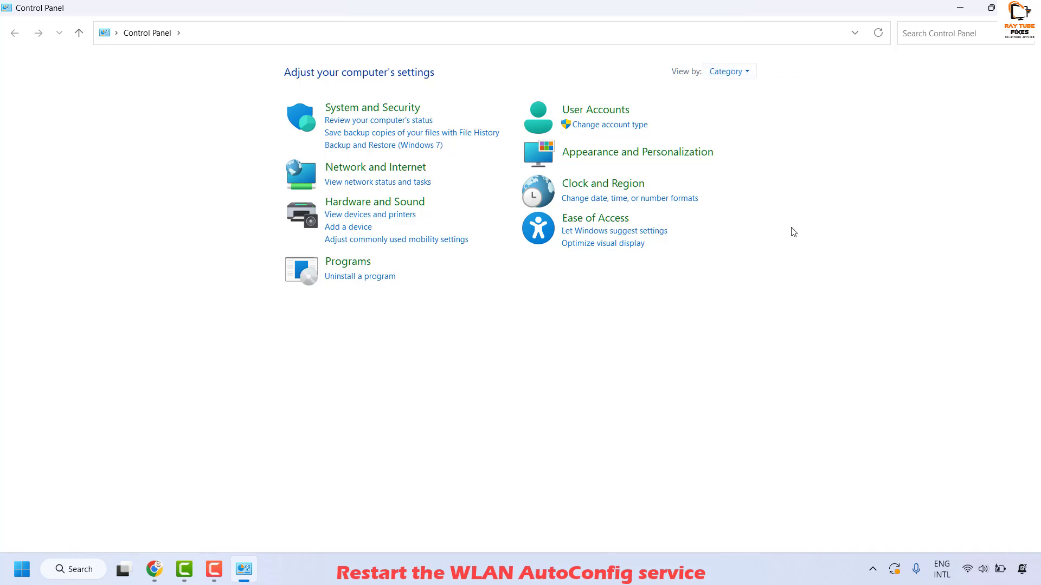
click(372, 169)
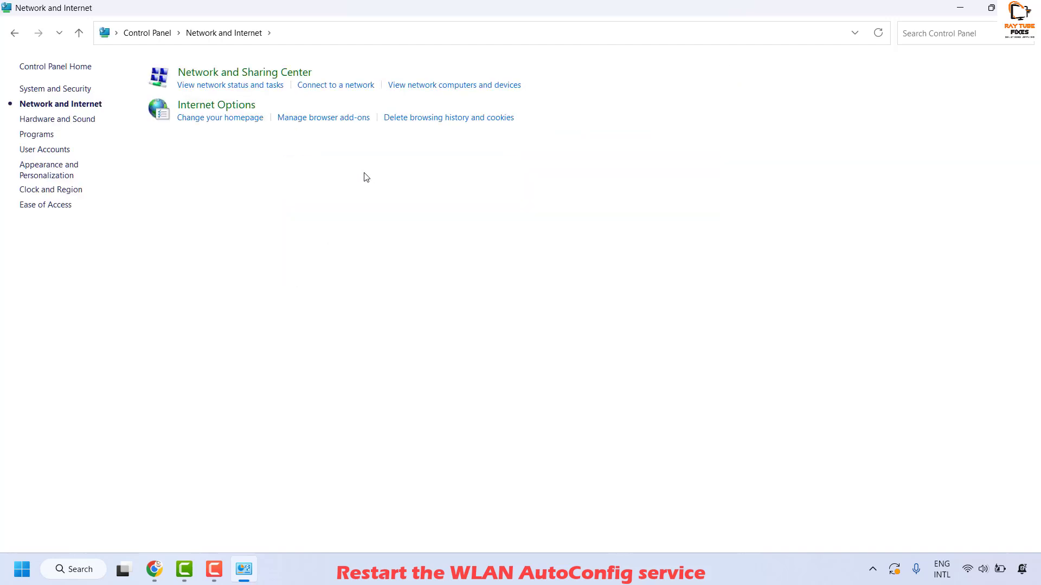
click(238, 77)
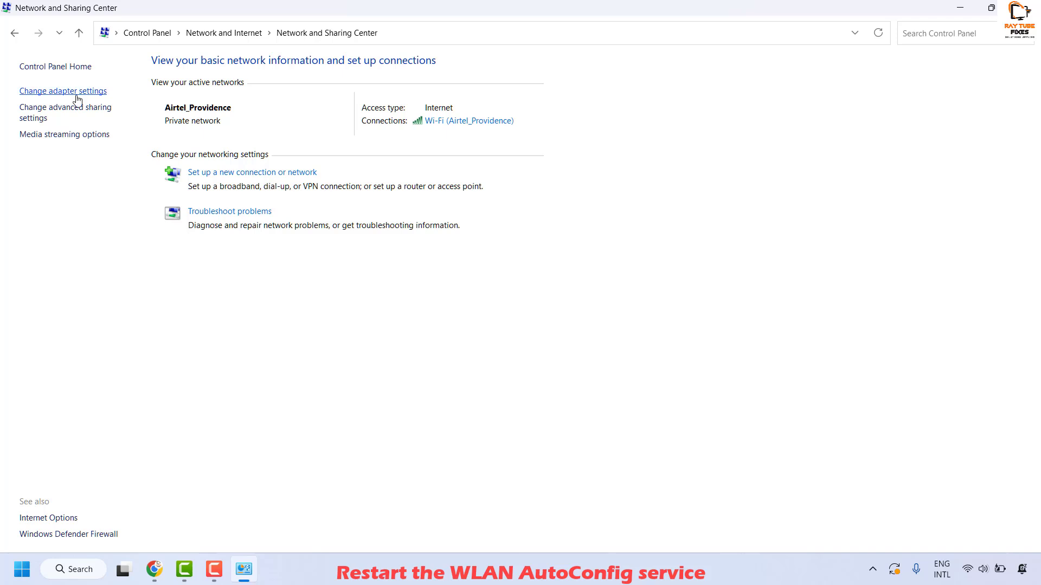
Open Change adapter settings and bring up the Wi-Fi adapter's options
click(81, 93)
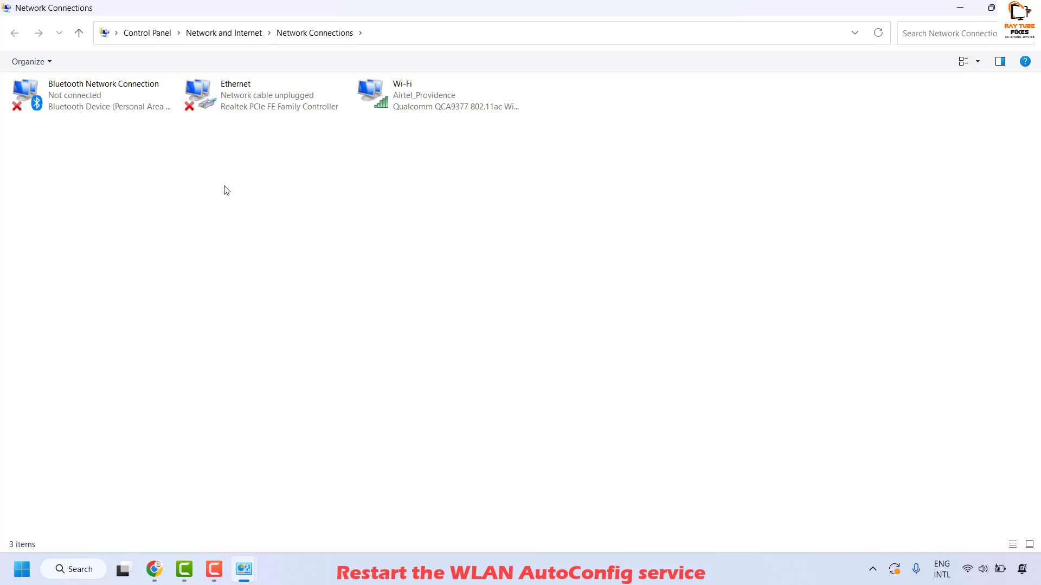
right_click(416, 101)
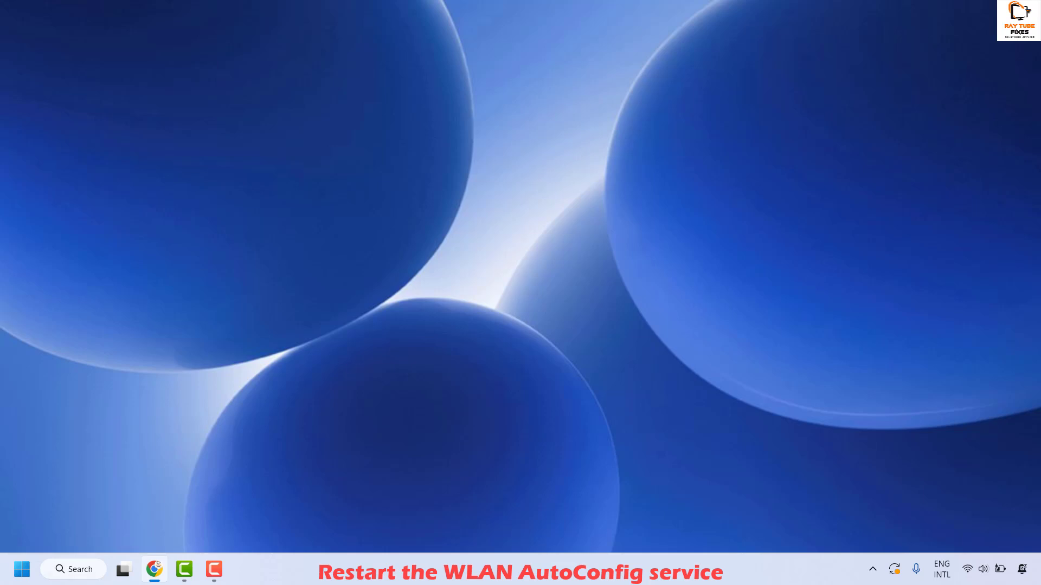
Run services.msc from the Run dialog to open the Services console
right_click(21, 569)
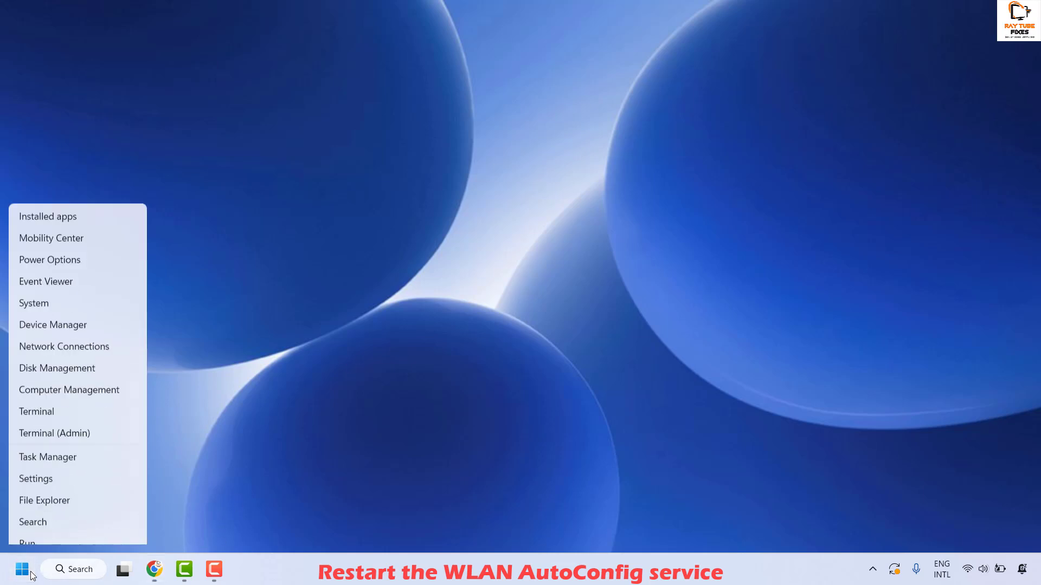
click(60, 488)
text(ser)
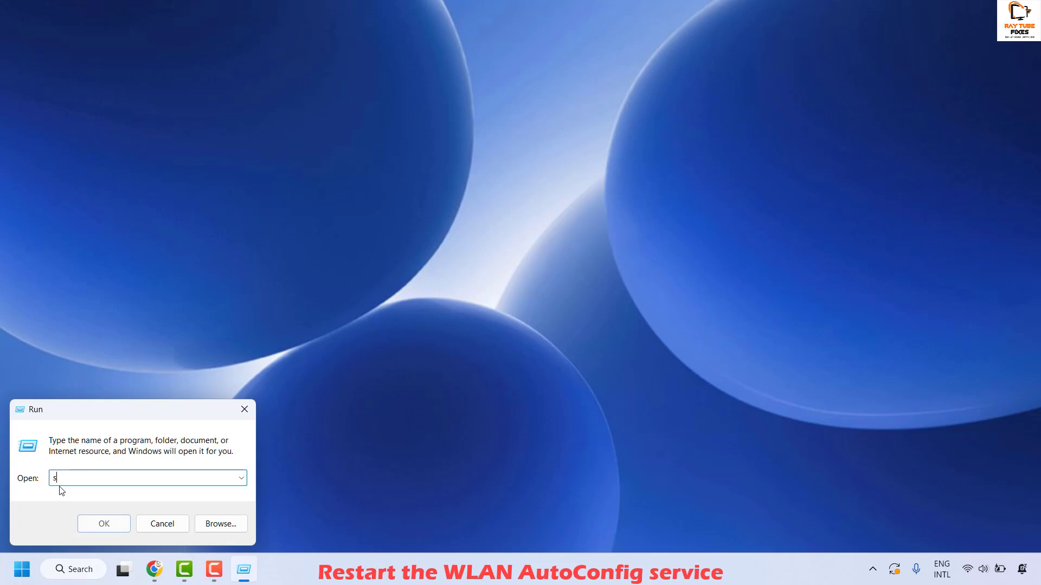
text(vices.msc)
click(104, 524)
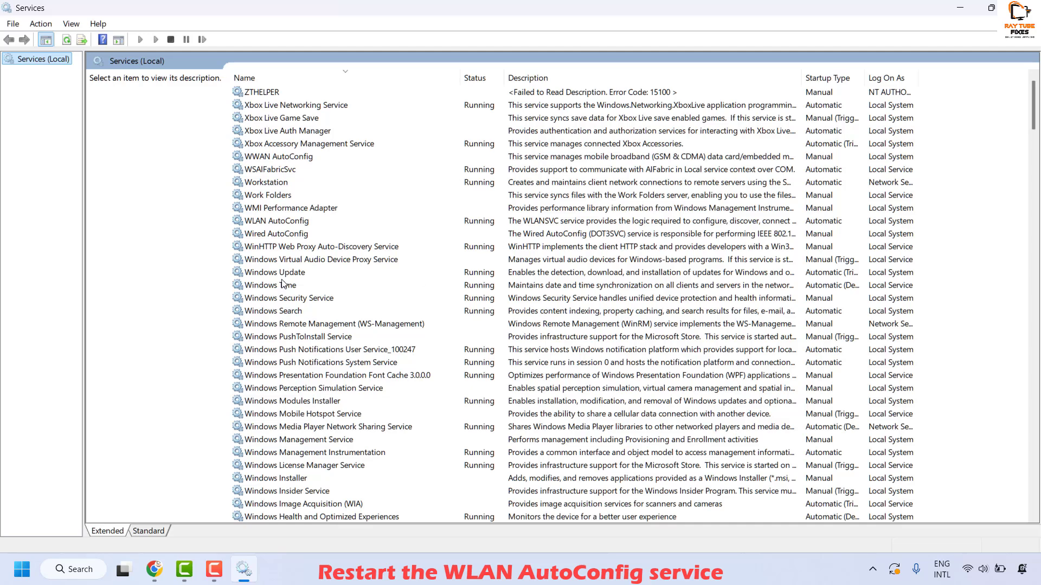
Restart the WLAN AutoConfig service, then jump back to it in the list with 'wl'
click(293, 221)
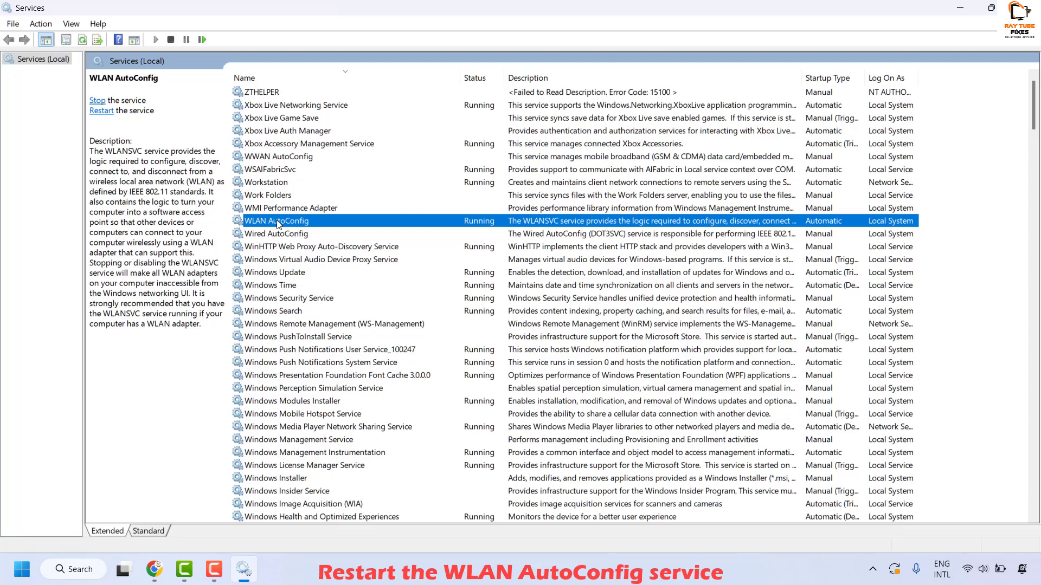
right_click(277, 225)
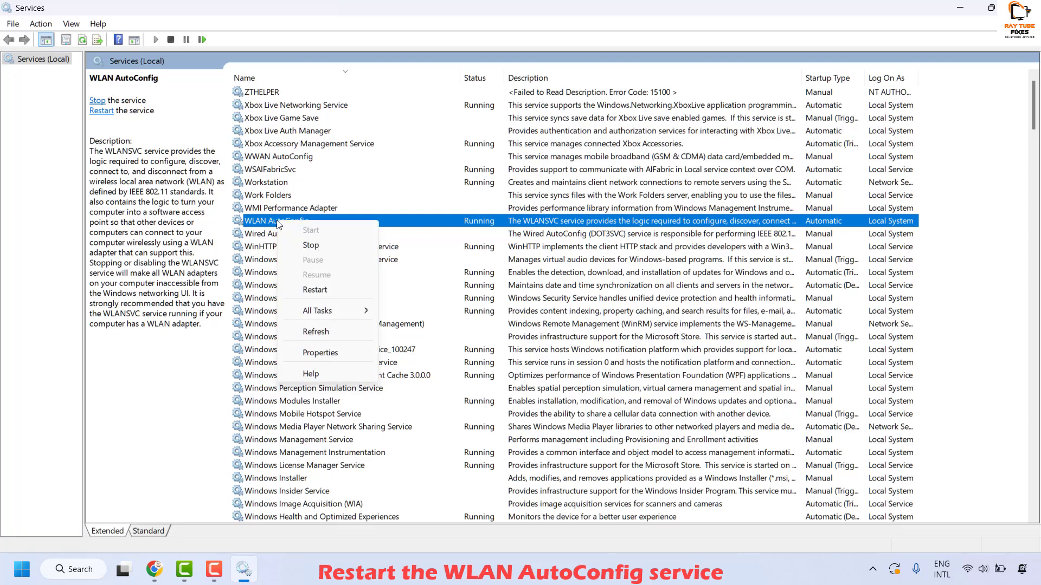
click(326, 290)
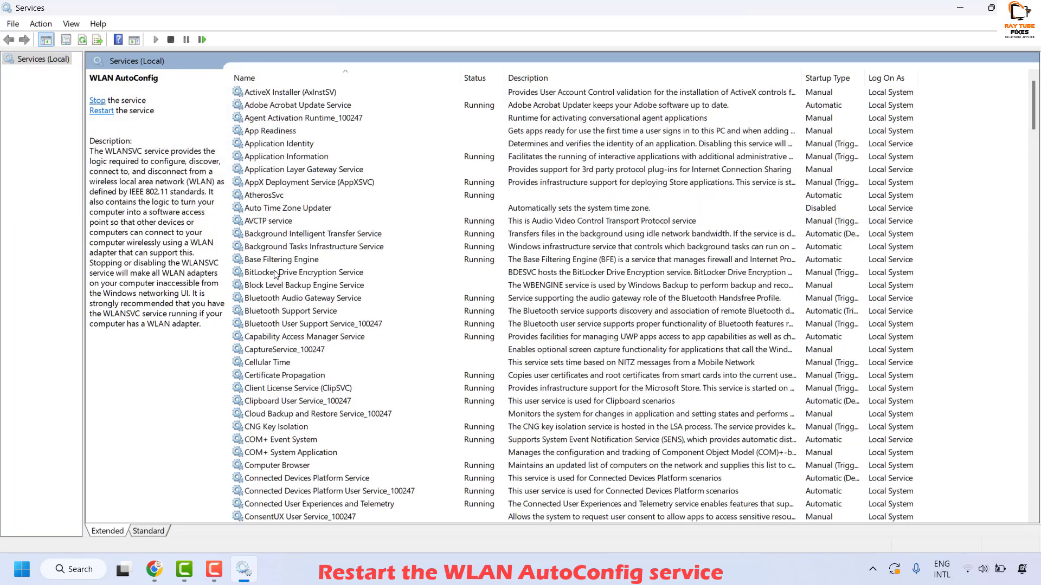
click(276, 274)
key(w)
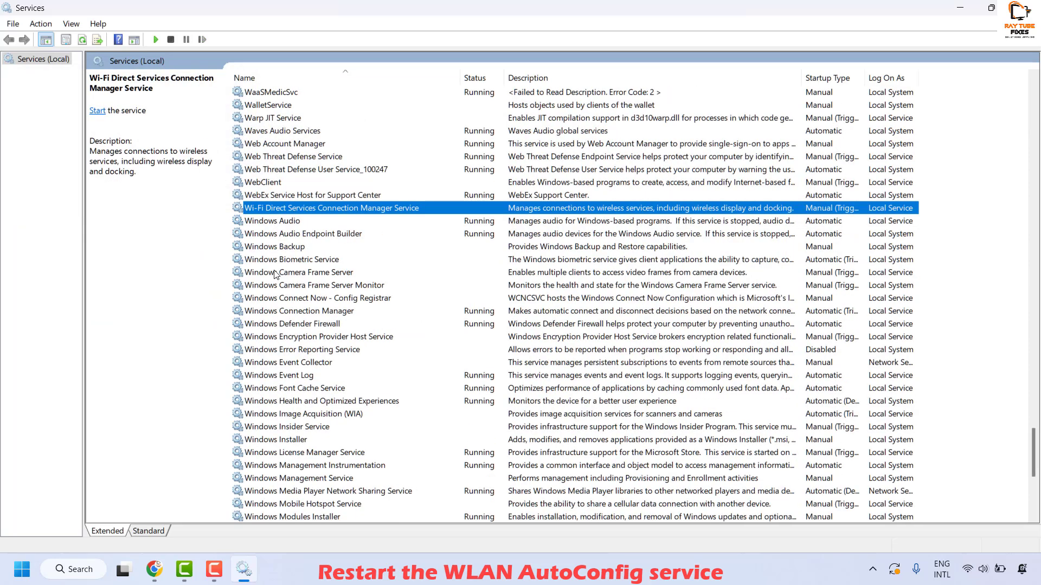
key(w)
key(l)
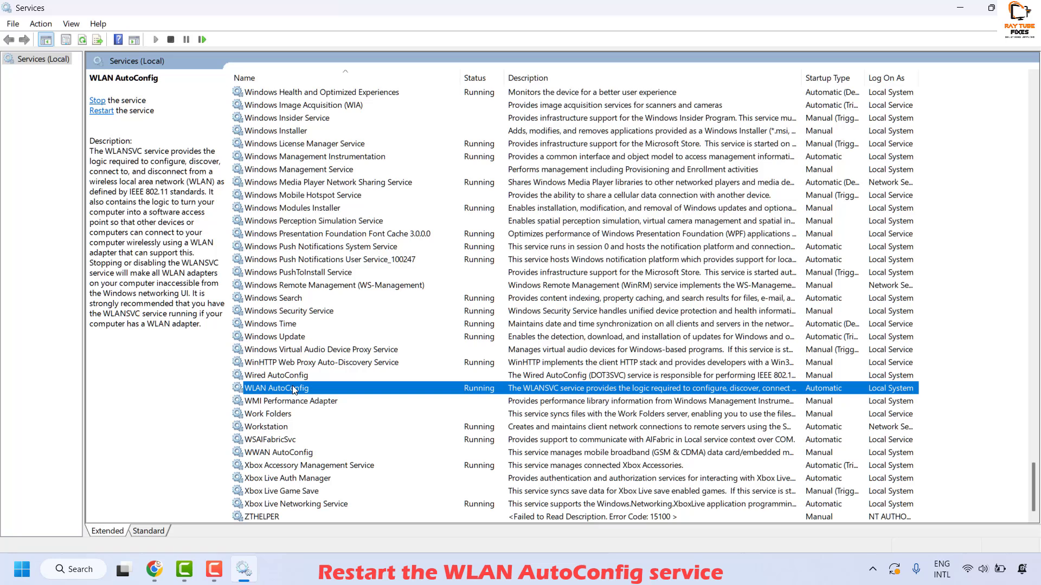
Keep WLAN AutoConfig's startup type on Automatic in its Properties, then close Services
right_click(293, 389)
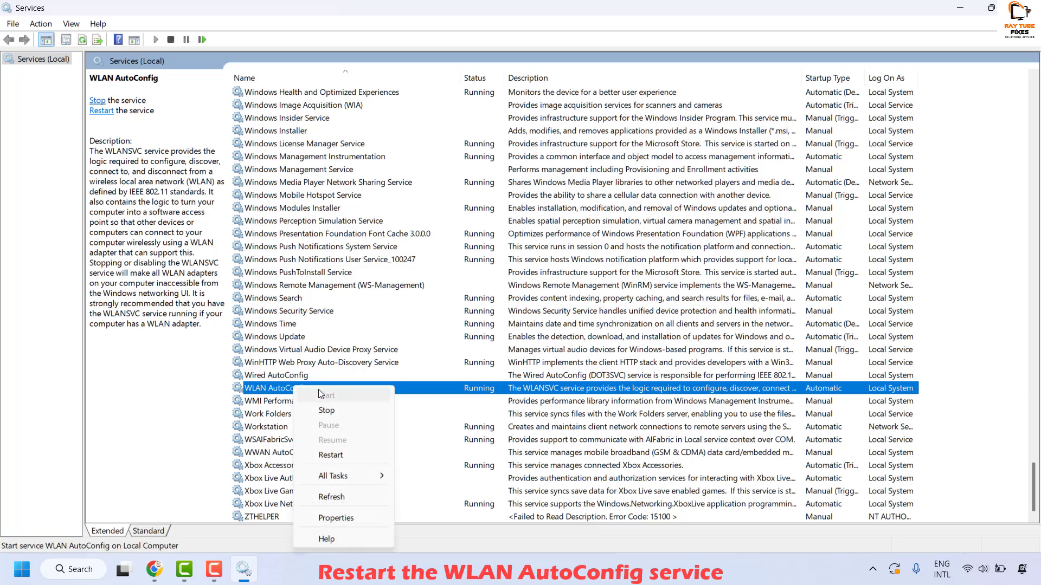
click(336, 517)
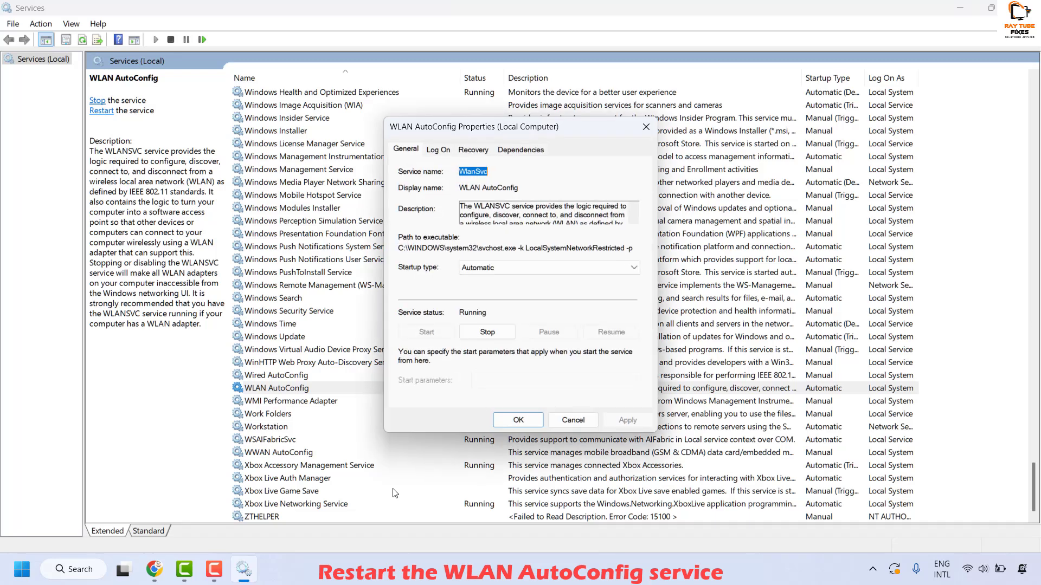
click(491, 270)
click(504, 280)
click(518, 420)
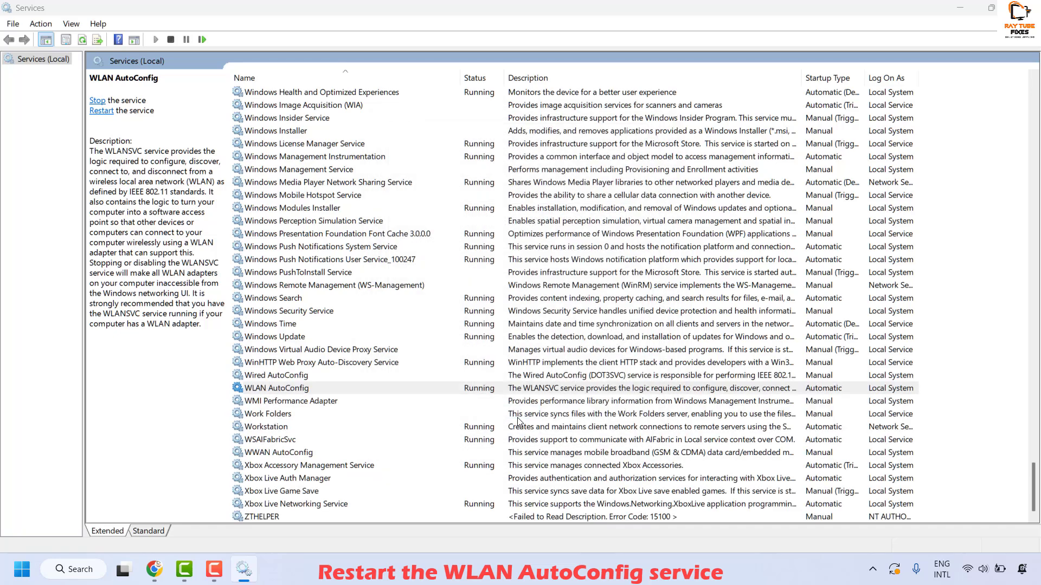
click(1025, 8)
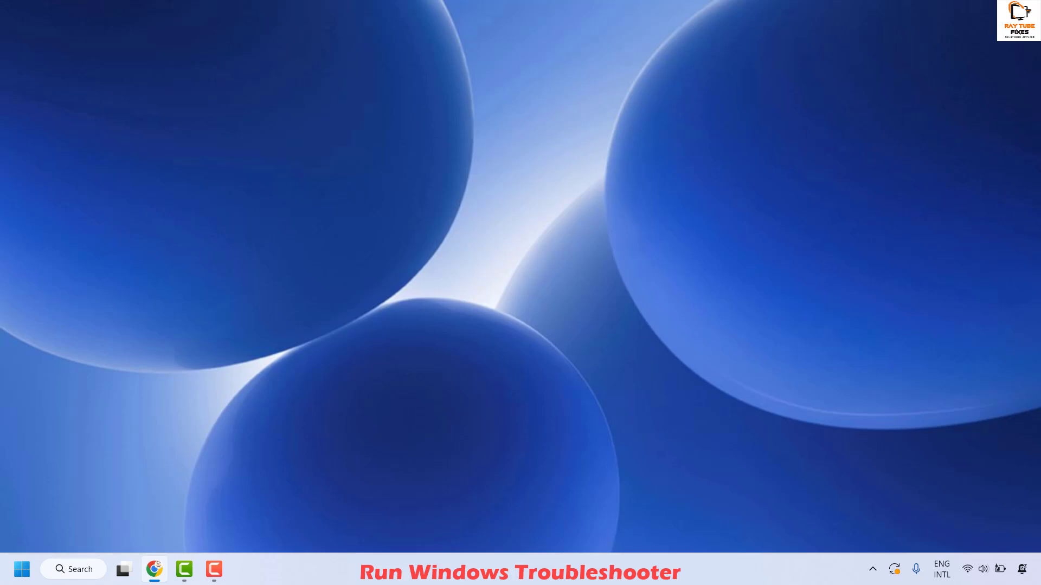
Open Settings from the Start right-click menu and go to System > Troubleshoot
right_click(22, 569)
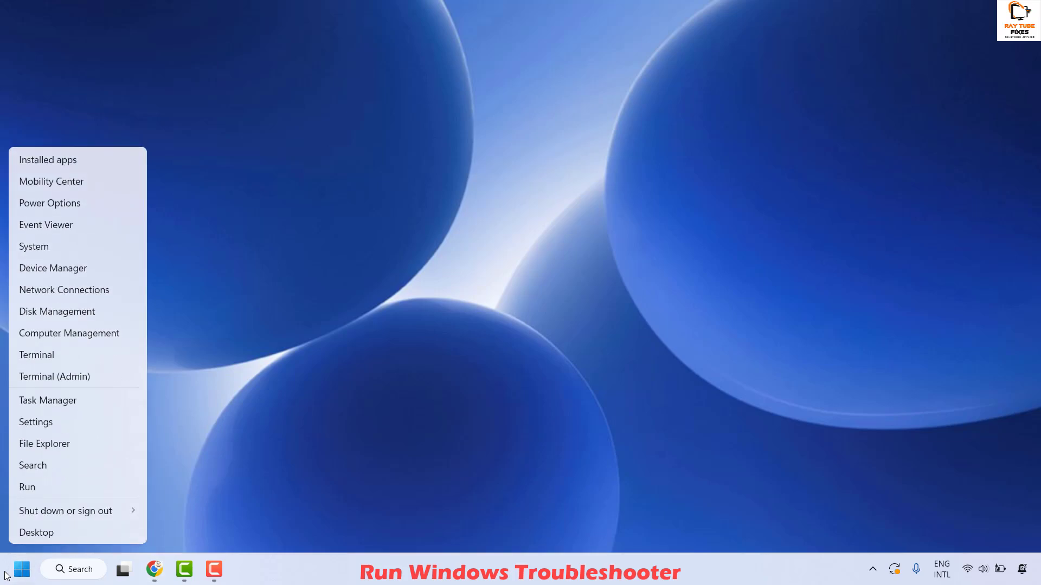
click(64, 427)
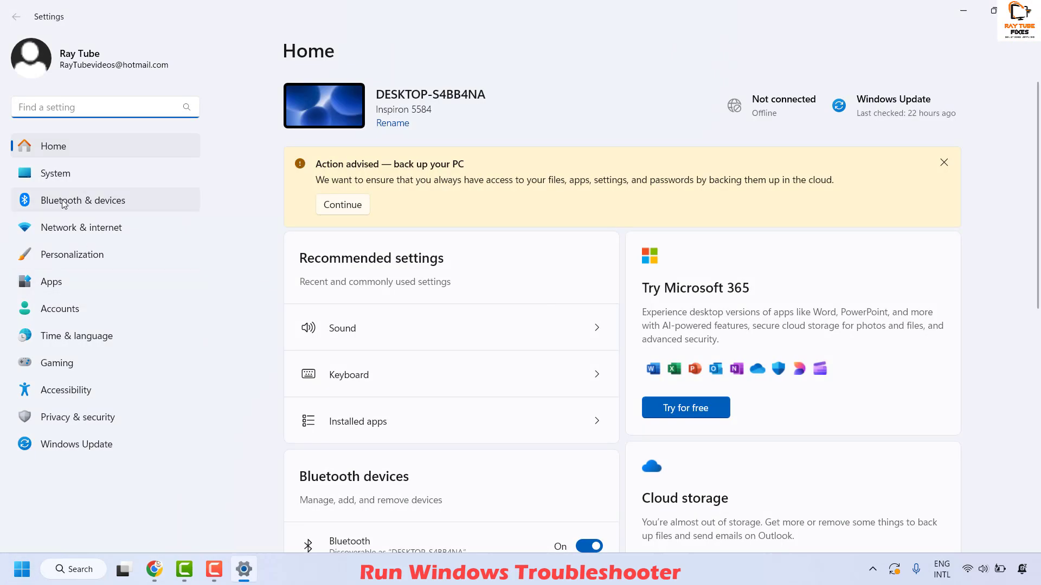
click(57, 175)
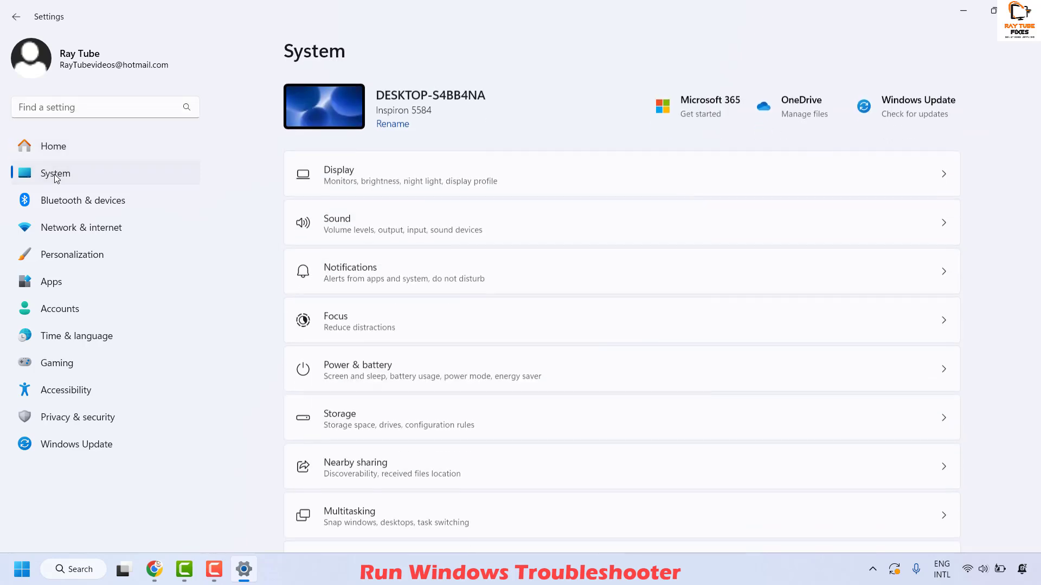
scroll(570, 262, down, 10)
scroll(570, 262, down, 2)
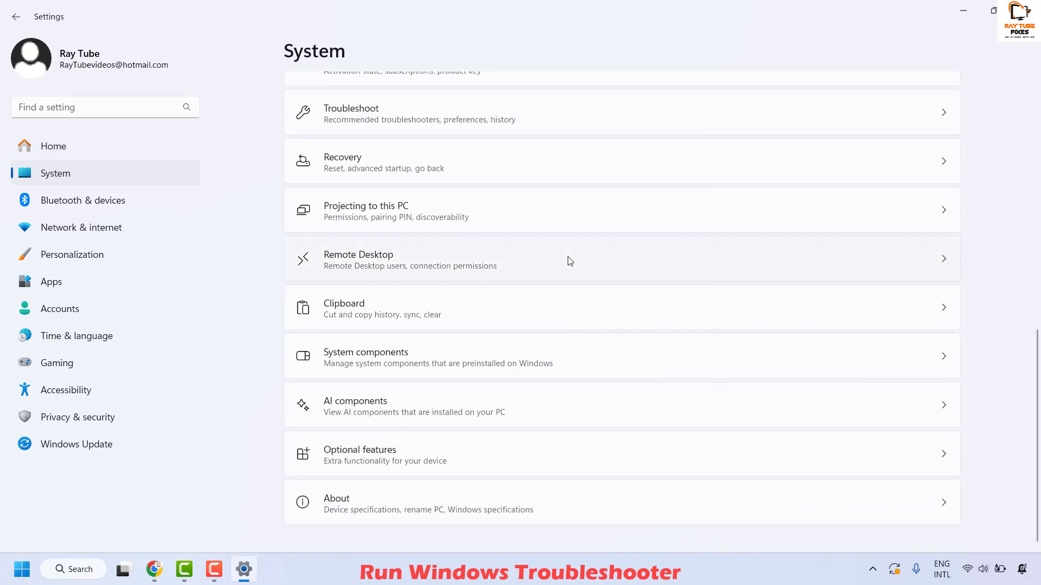
scroll(570, 262, up, 5)
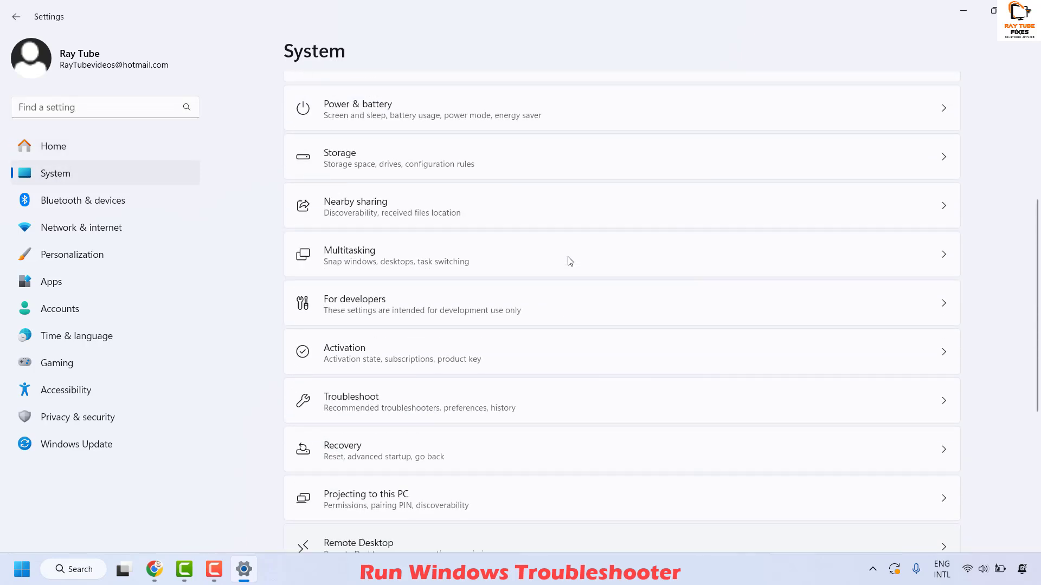
click(363, 408)
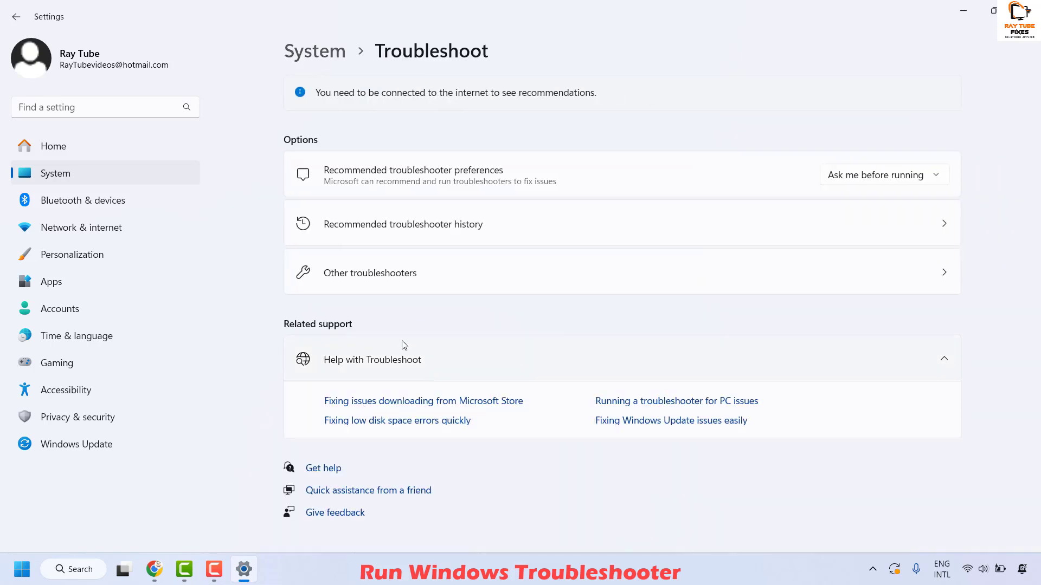
Open Other troubleshooters and run the Network and Internet troubleshooter
click(378, 278)
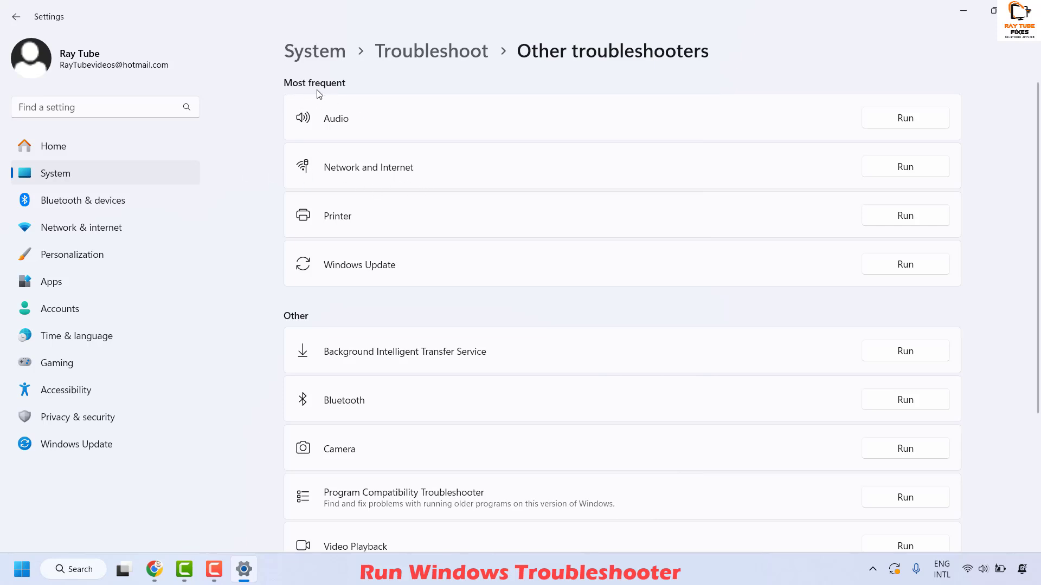
scroll(417, 271, down, 3)
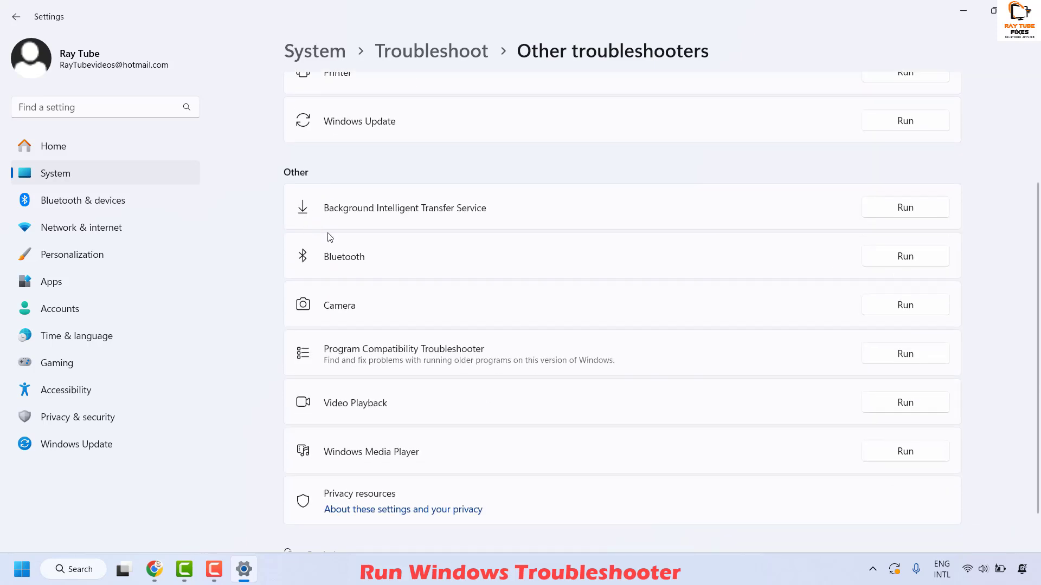
scroll(337, 309, up, 3)
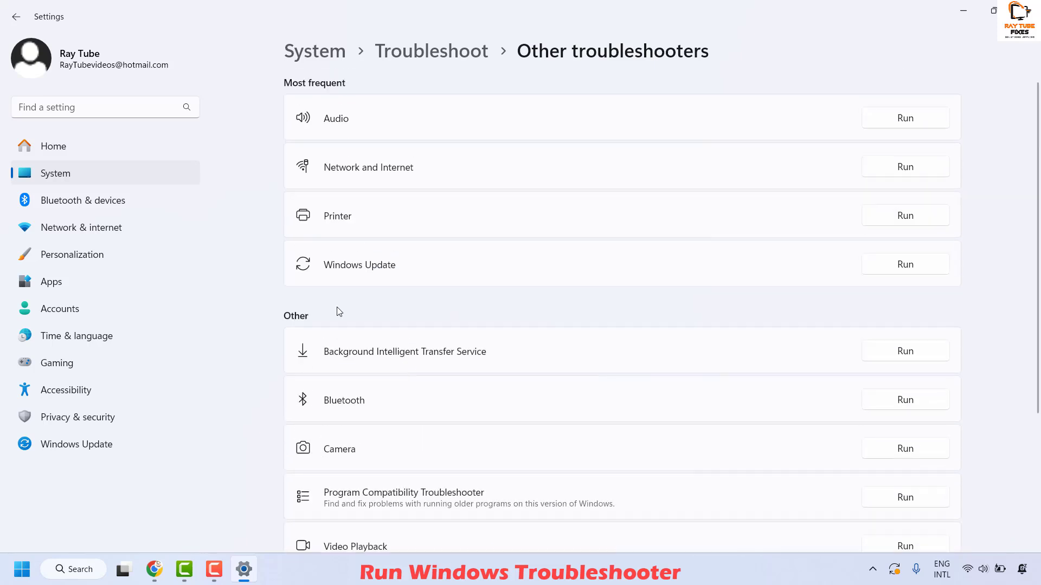
click(914, 171)
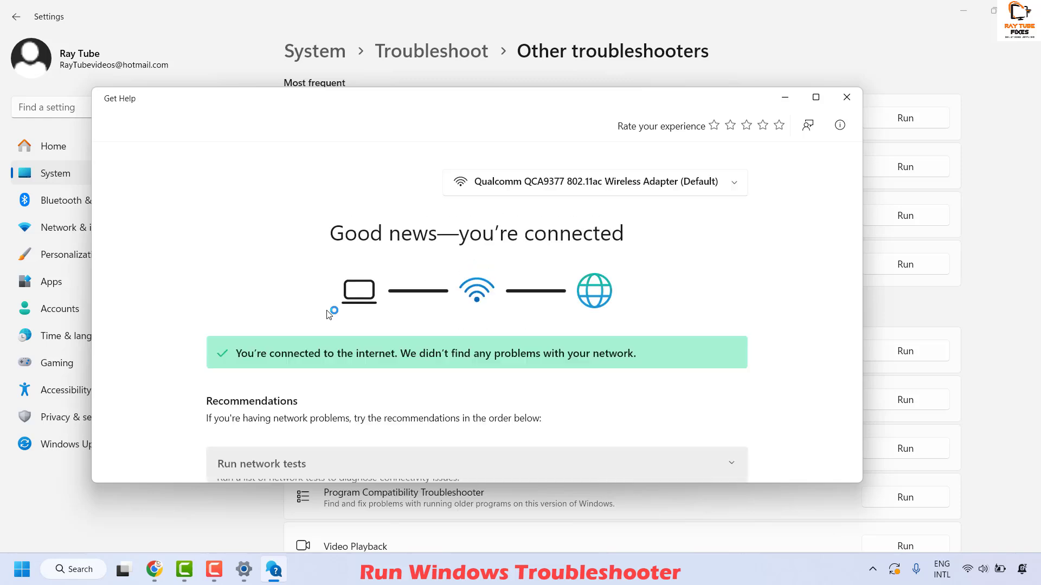
Review the Get Help results reporting no network problems and exit network testing
scroll(408, 306, down, 2)
scroll(408, 306, down, 1)
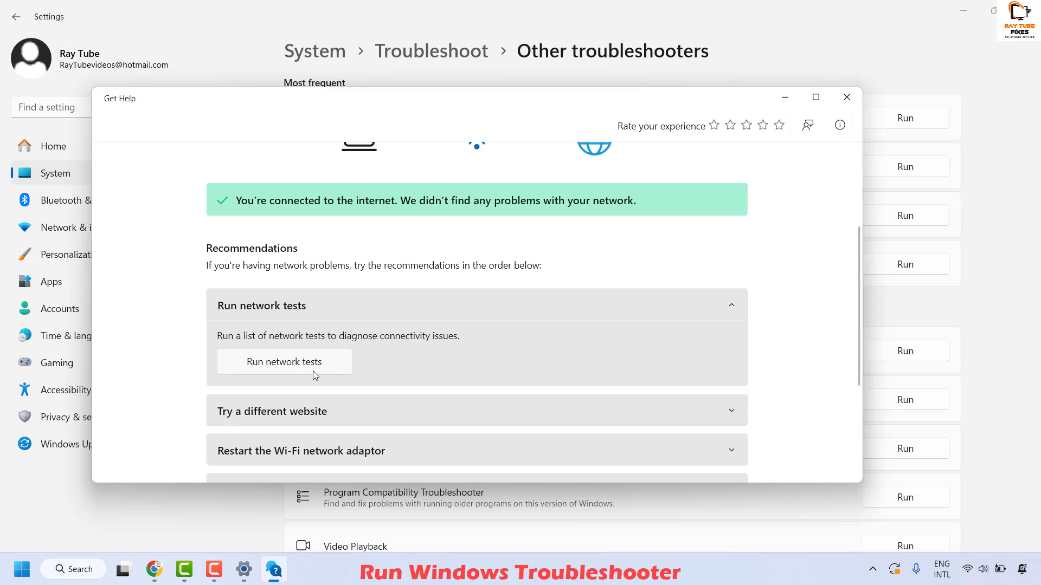
scroll(361, 337, down, 3)
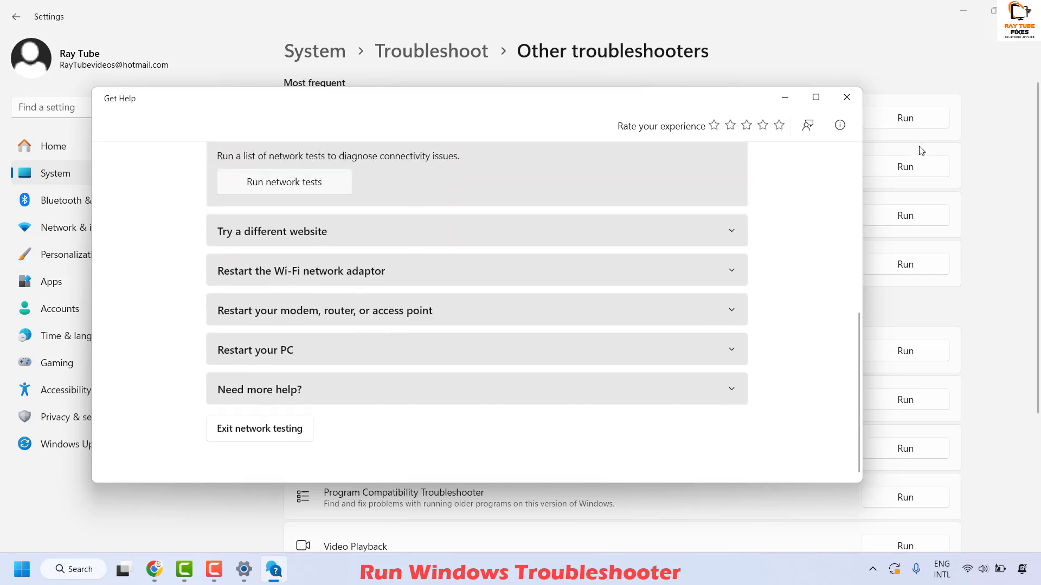
click(845, 98)
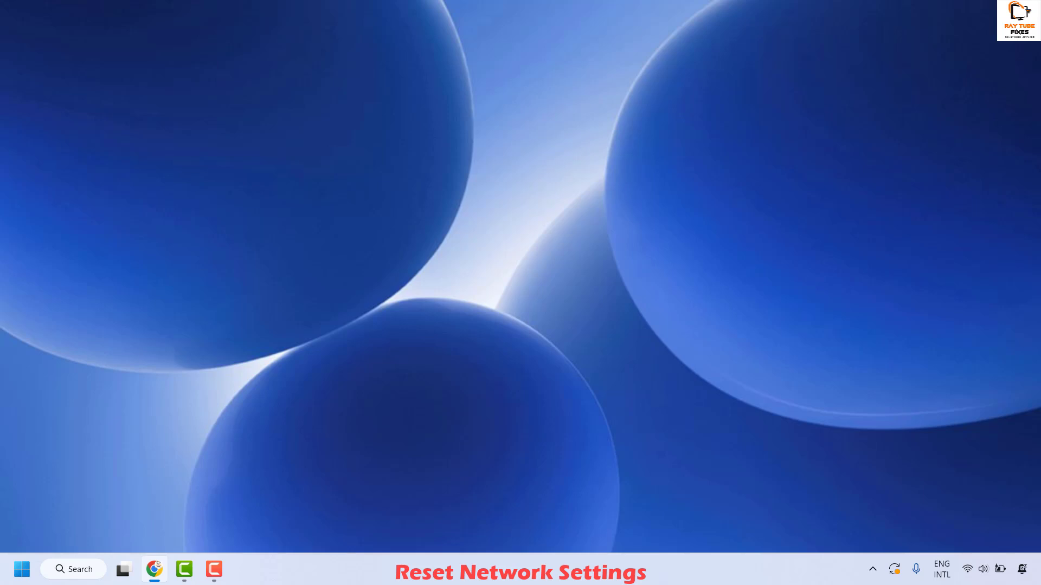
Open Settings, go to Network & internet, and open Advanced network settings
right_click(21, 569)
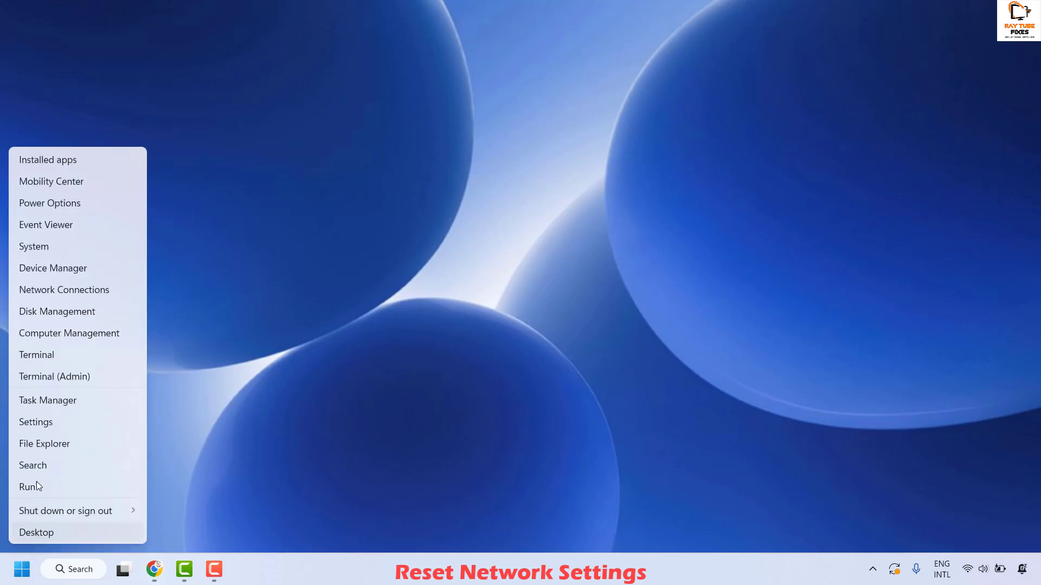
click(40, 424)
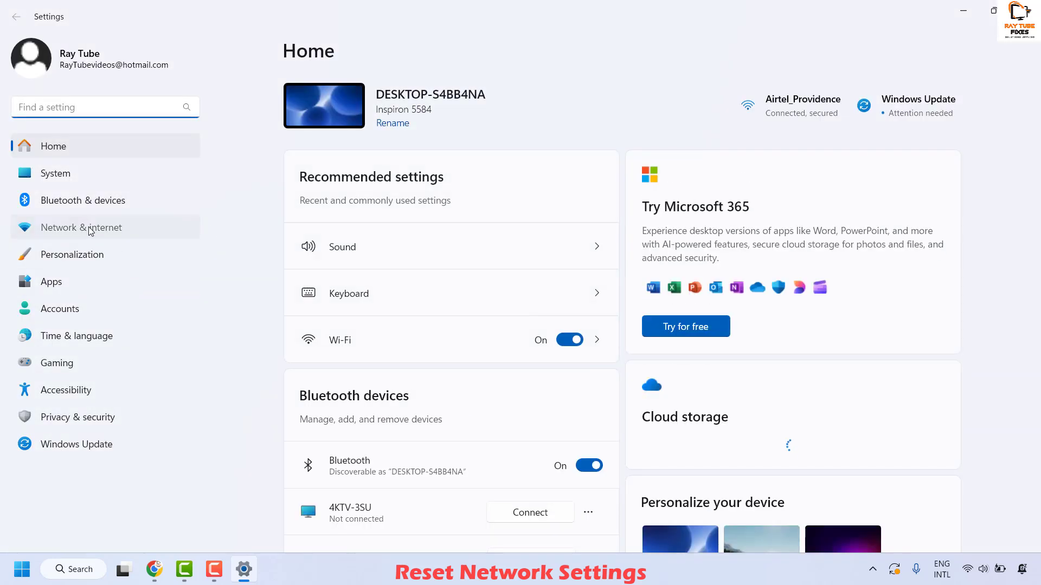
click(90, 231)
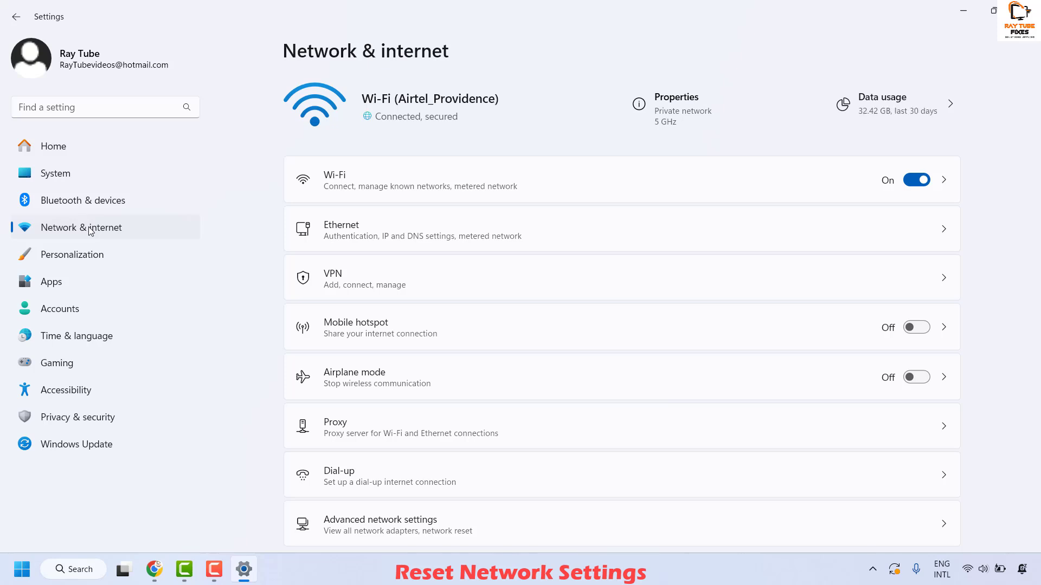
scroll(672, 302, down, 1)
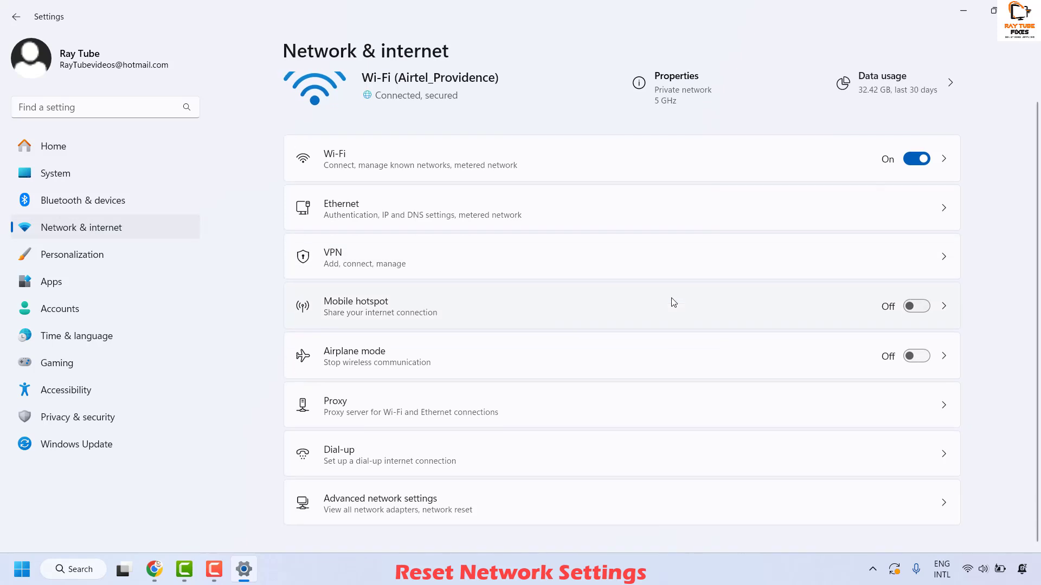
click(404, 509)
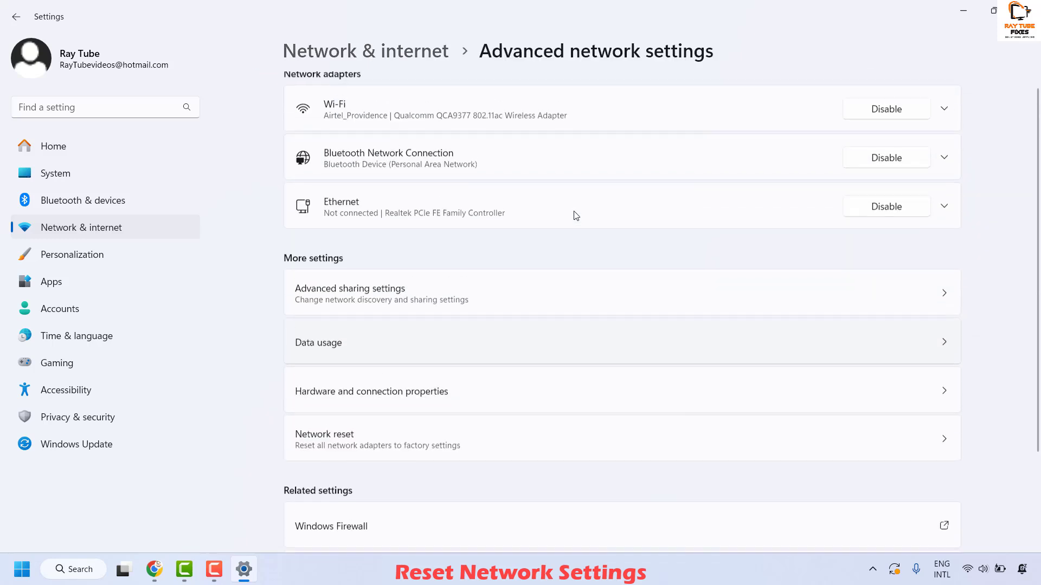
Scroll down to More settings and open the Network reset page
scroll(576, 216, down, 1)
scroll(575, 215, down, 1)
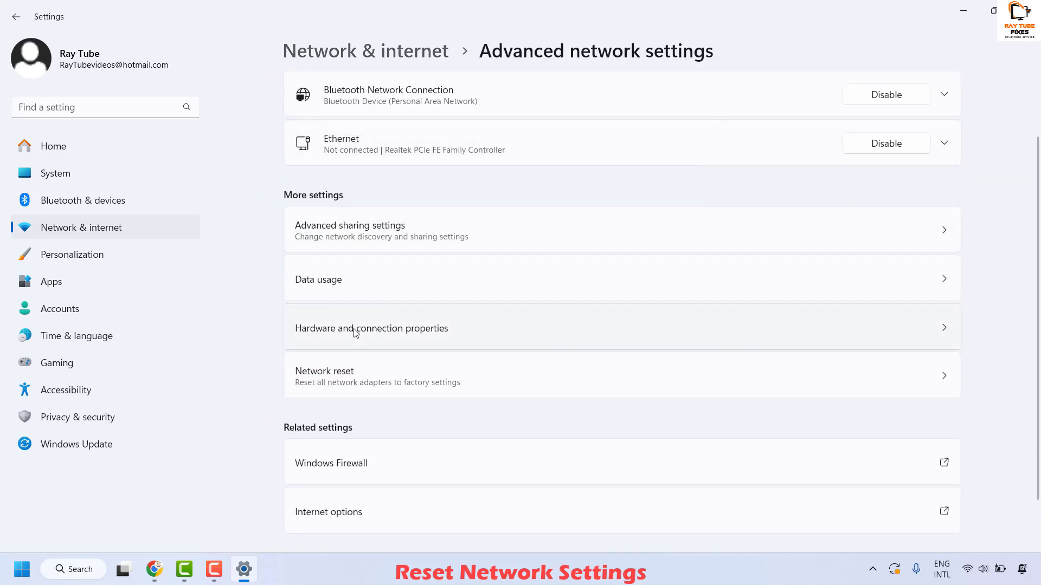
click(938, 381)
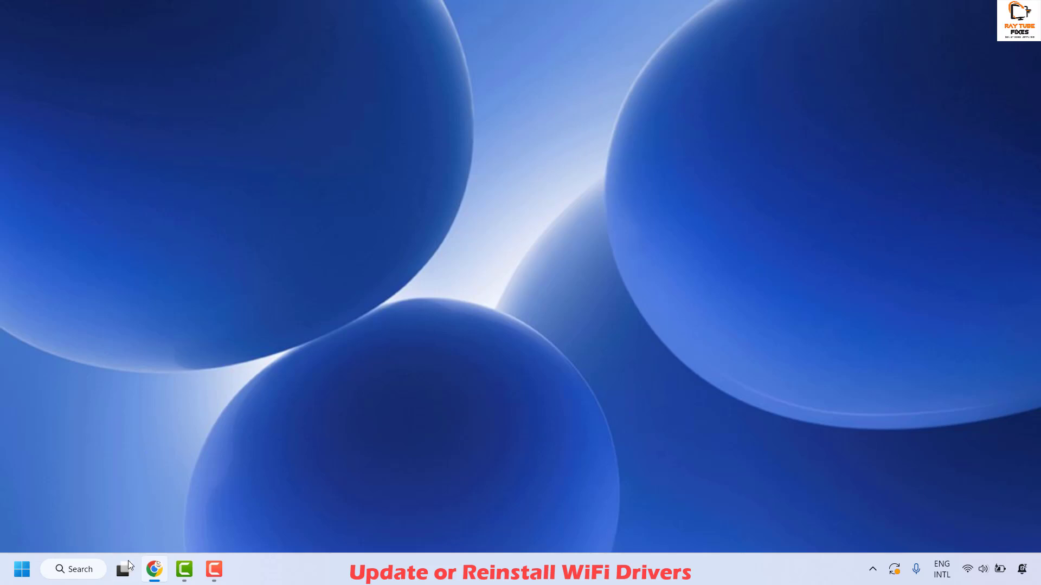
Launch Device Manager from the Win+X menu and maximize its window
right_click(21, 570)
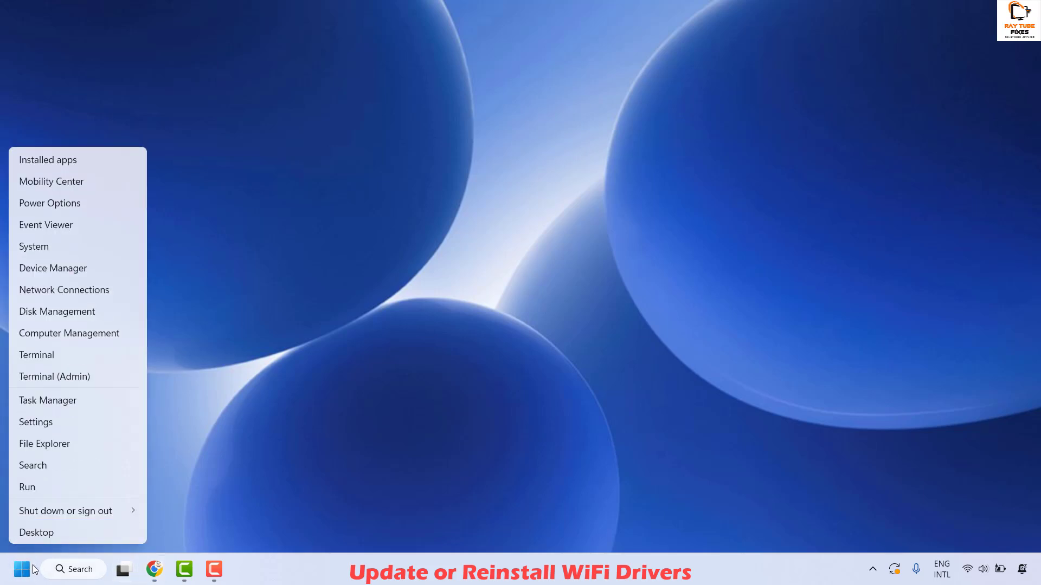
click(52, 269)
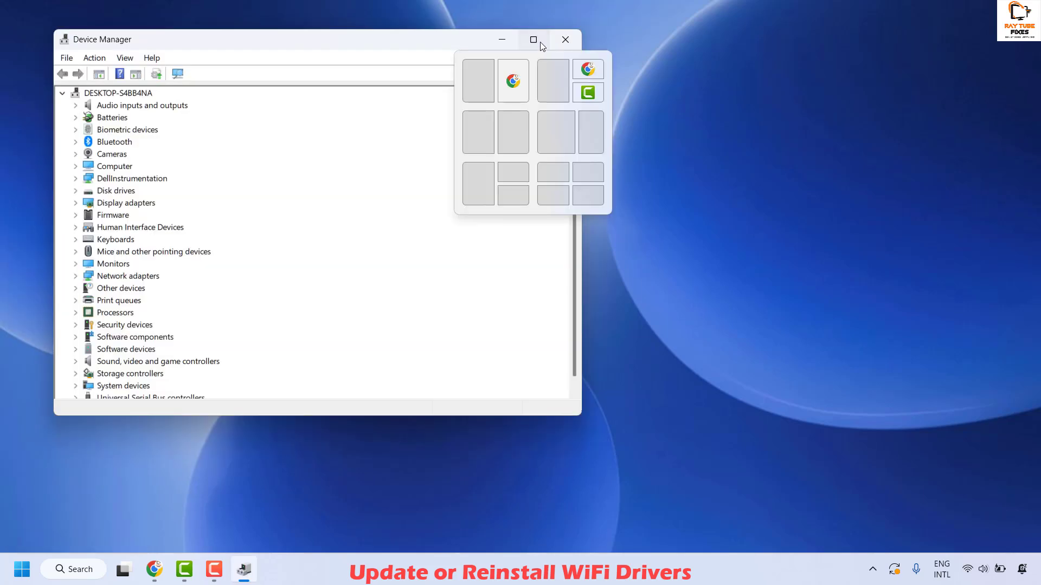
click(539, 41)
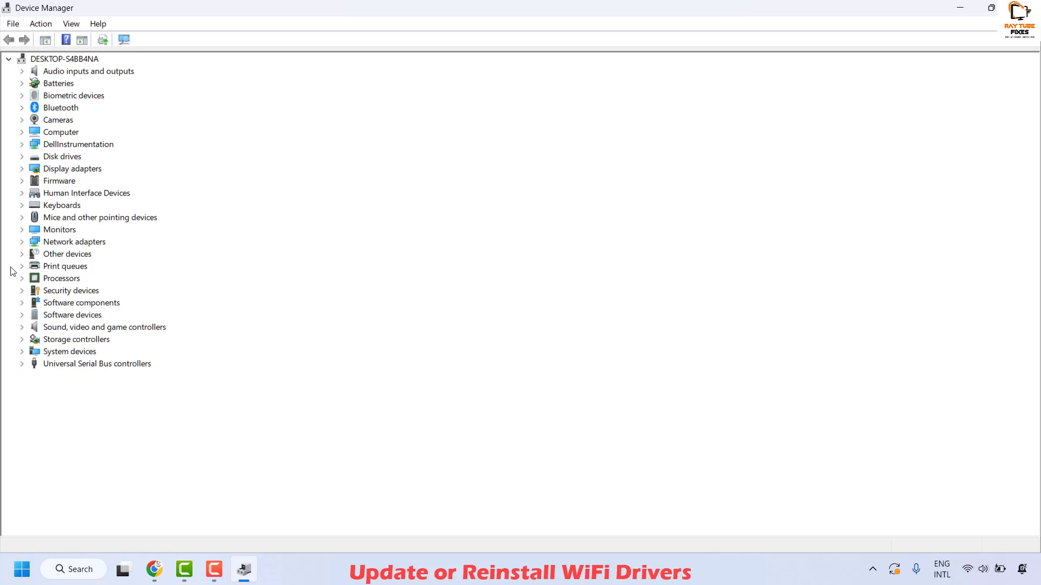
Auto-search for a Qualcomm QCA9377 802.11ac Wireless Adapter driver; the best one is already installed
click(23, 243)
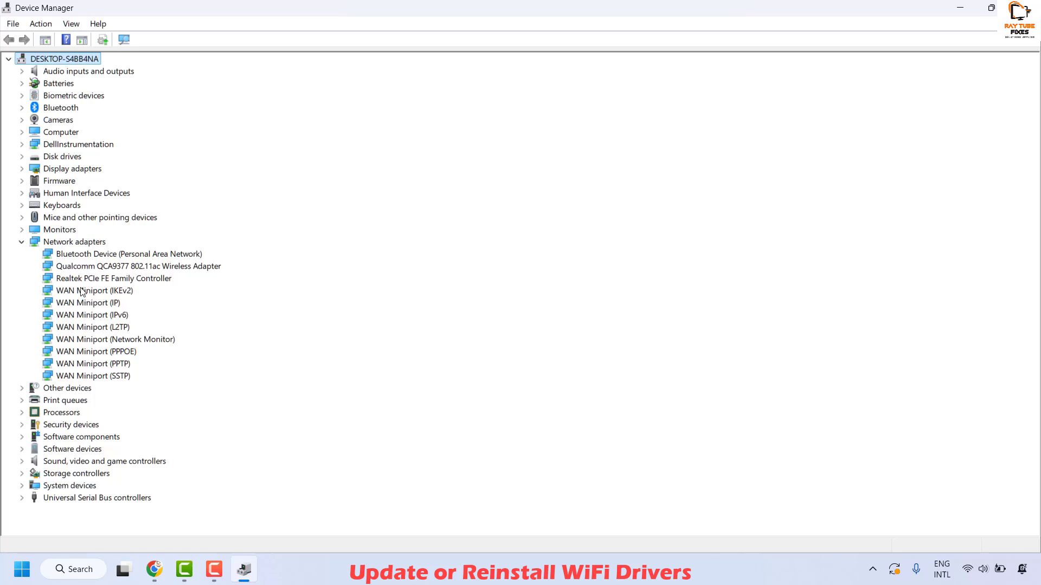
right_click(99, 268)
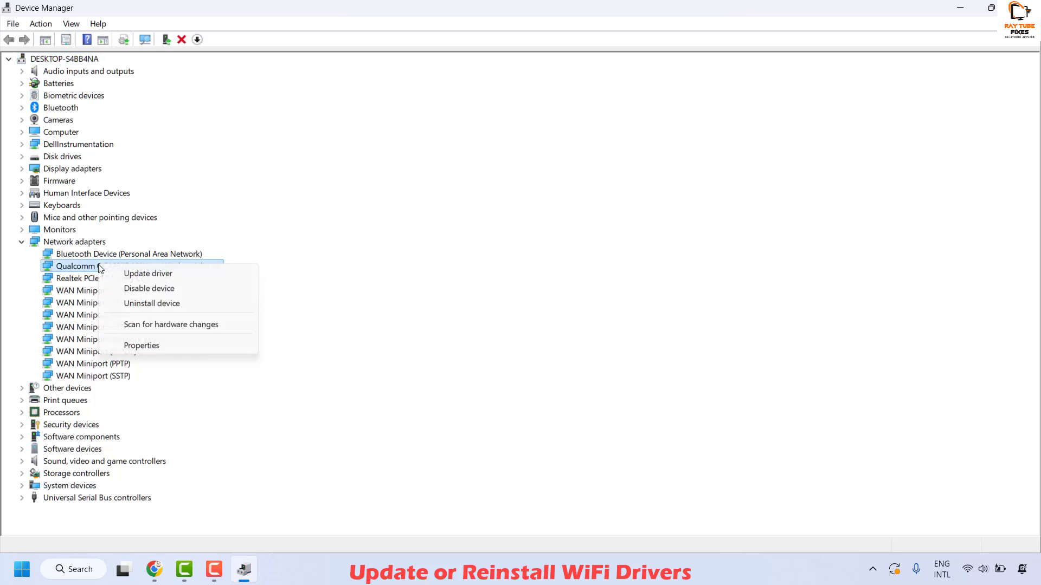
click(173, 274)
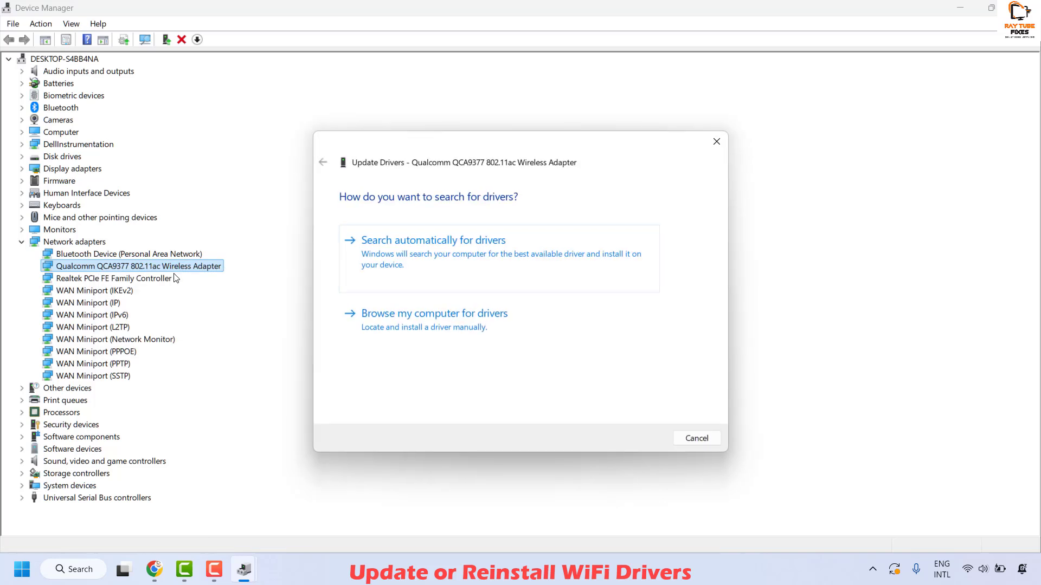
click(434, 260)
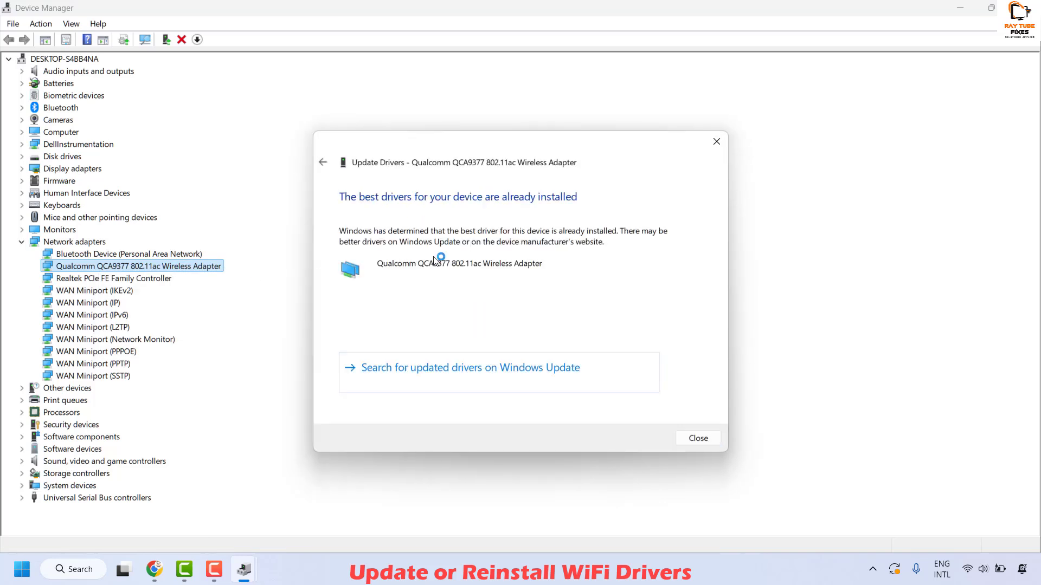
click(699, 439)
click(95, 281)
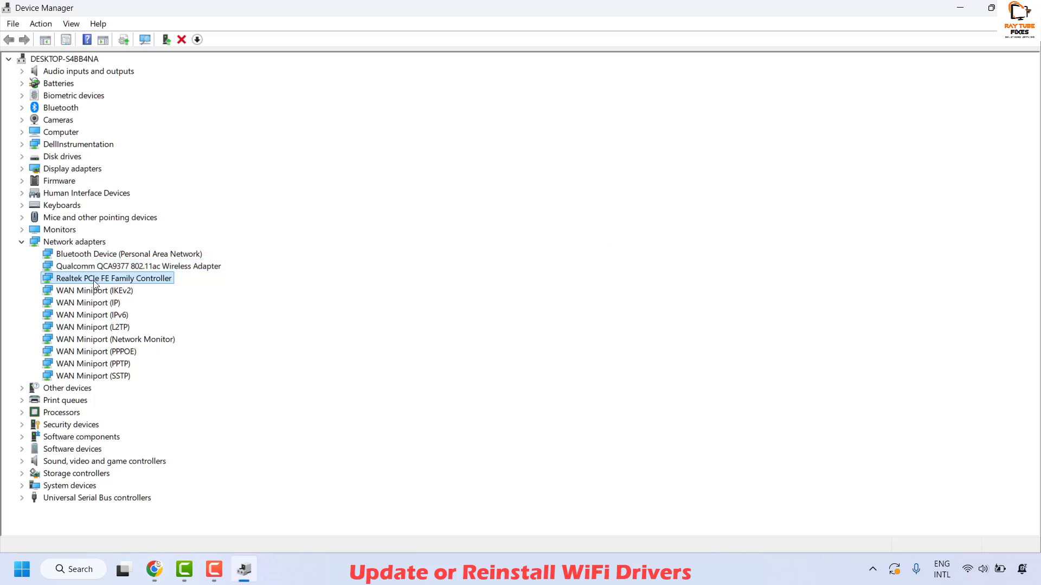
Auto-search for a Realtek PCIe FE Family Controller driver, confirming the best one is installed
right_click(95, 281)
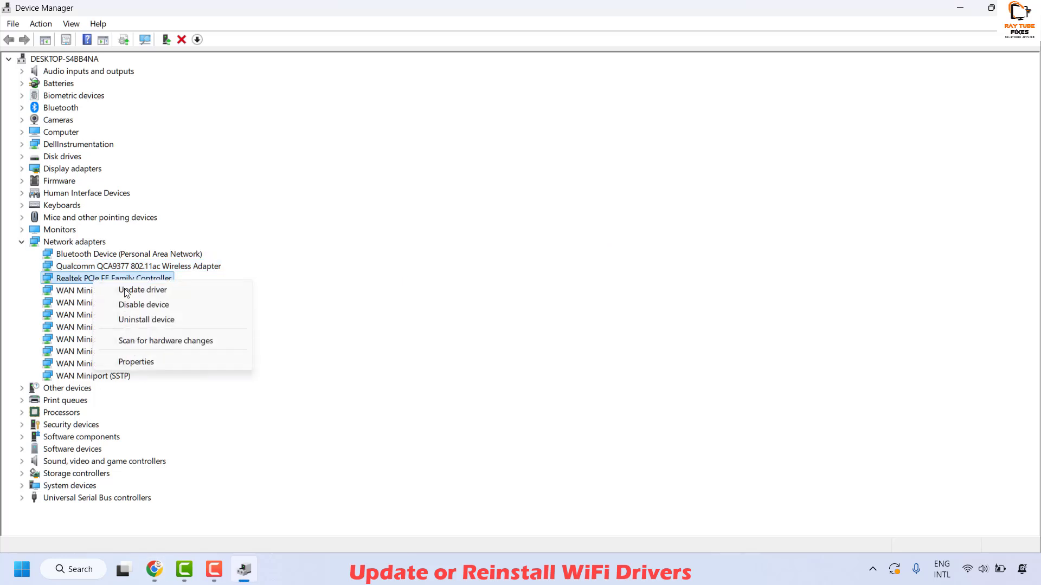
click(153, 291)
click(459, 239)
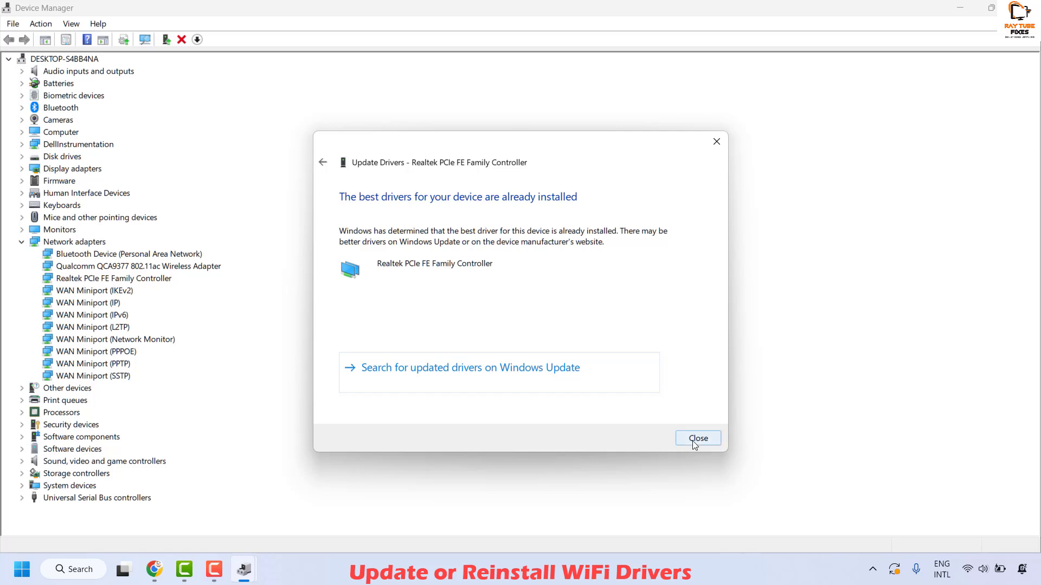
click(700, 438)
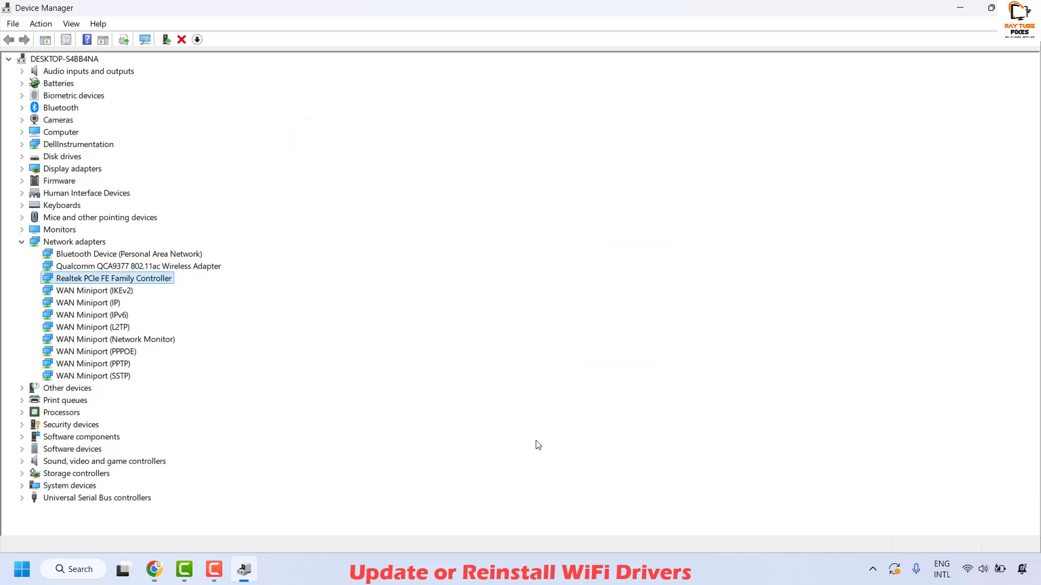
click(105, 267)
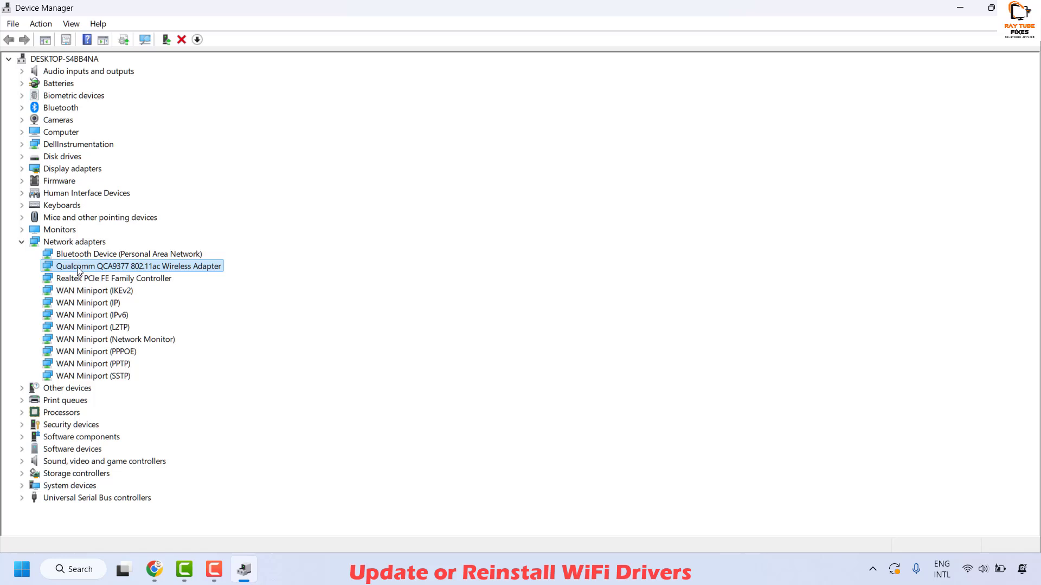
Scan the Network adapters category for hardware changes to refresh the device tree
right_click(86, 253)
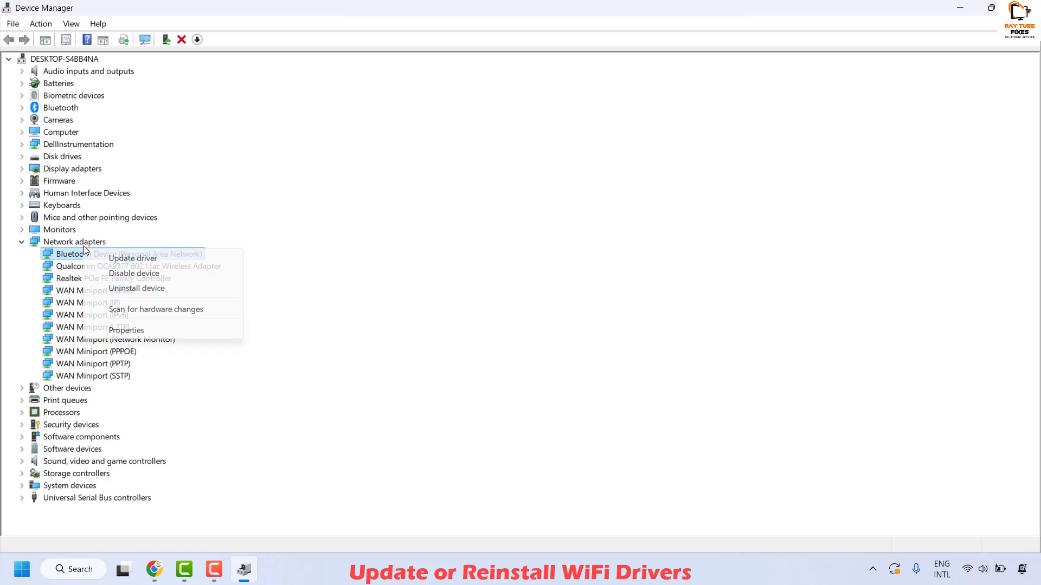
click(84, 244)
right_click(84, 243)
click(166, 252)
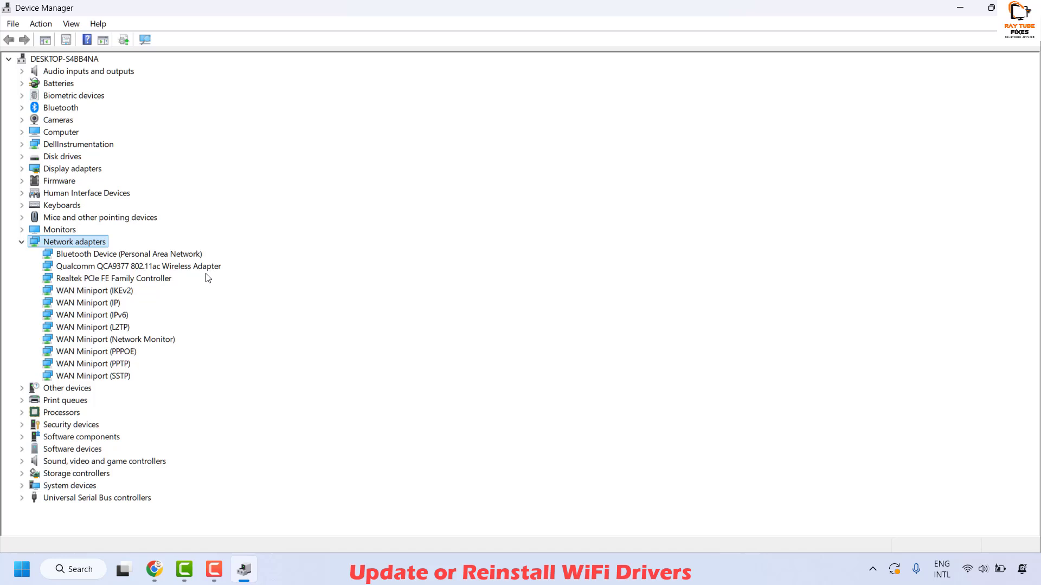
click(1022, 8)
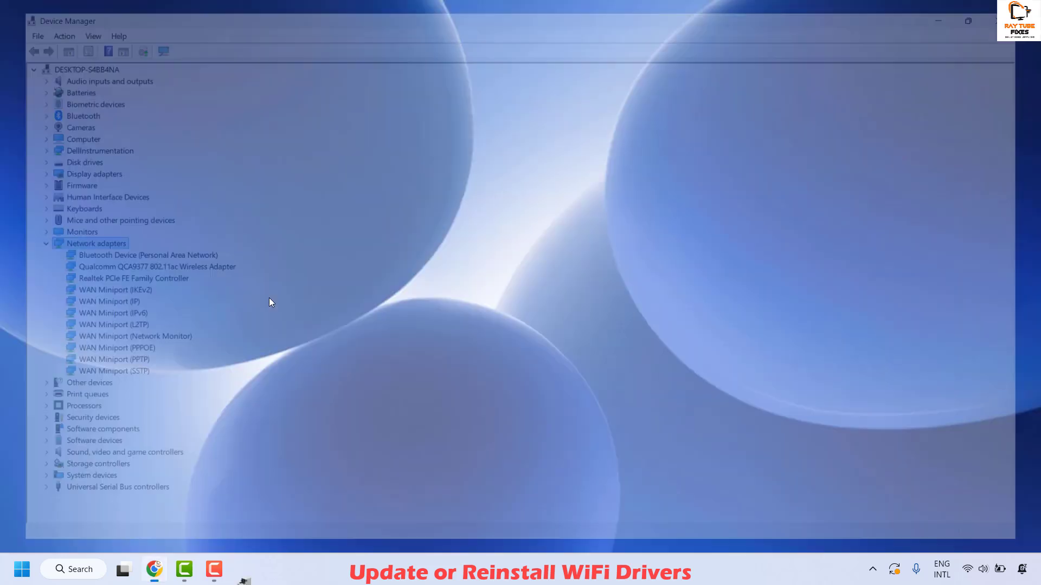